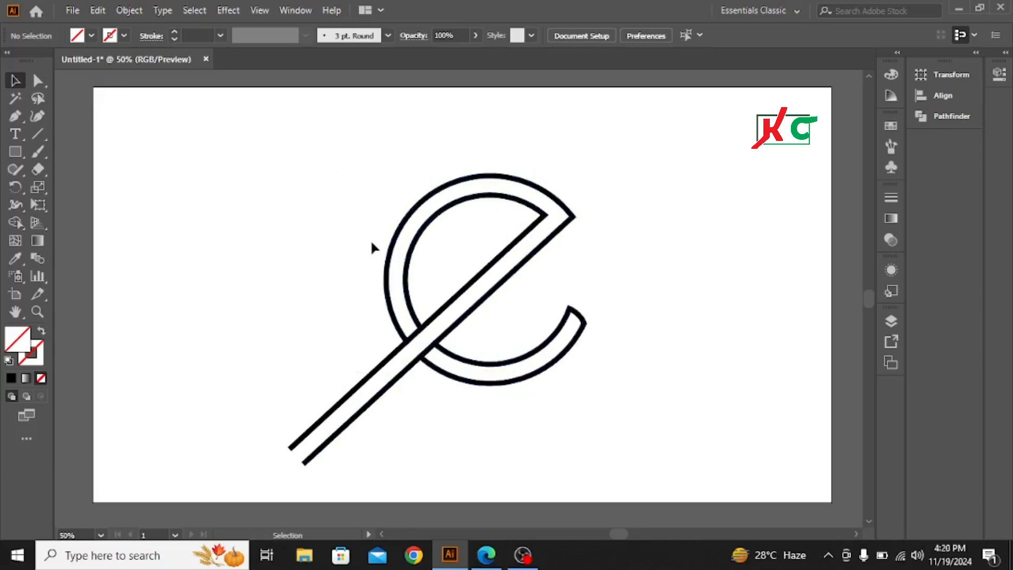
# Scale the existing 'e' logo down and move it into the artboard's upper-left corner
pyautogui.moveTo(335, 194); pyautogui.dragTo(588, 413)
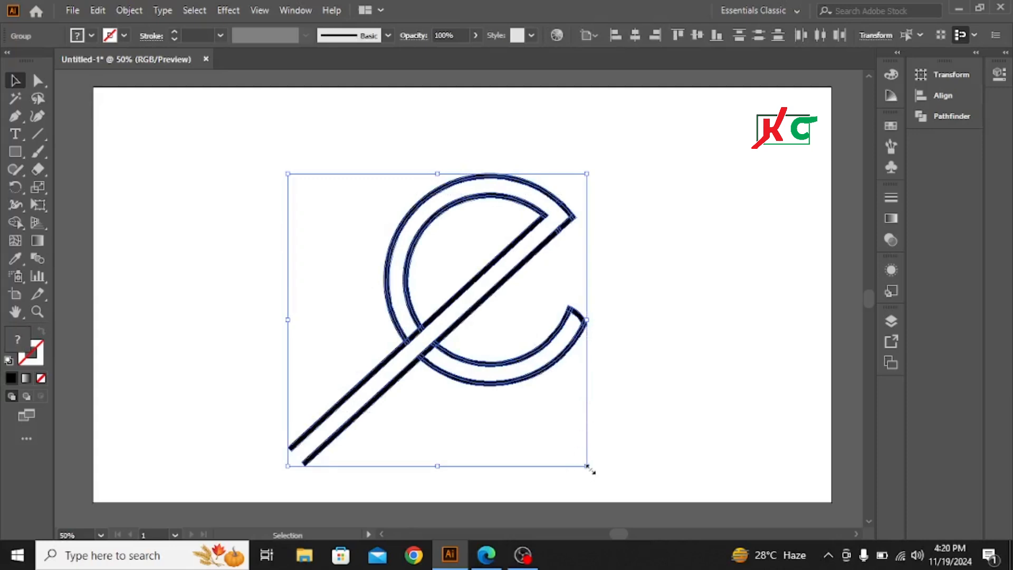
pyautogui.moveTo(588, 468); pyautogui.dragTo(514, 383)
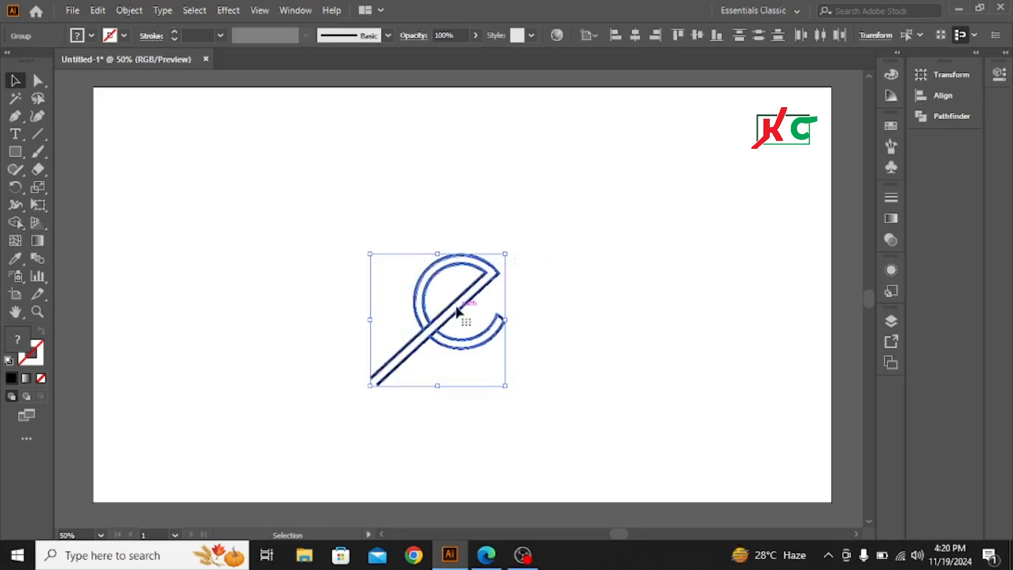
pyautogui.moveTo(455, 306); pyautogui.dragTo(178, 149)
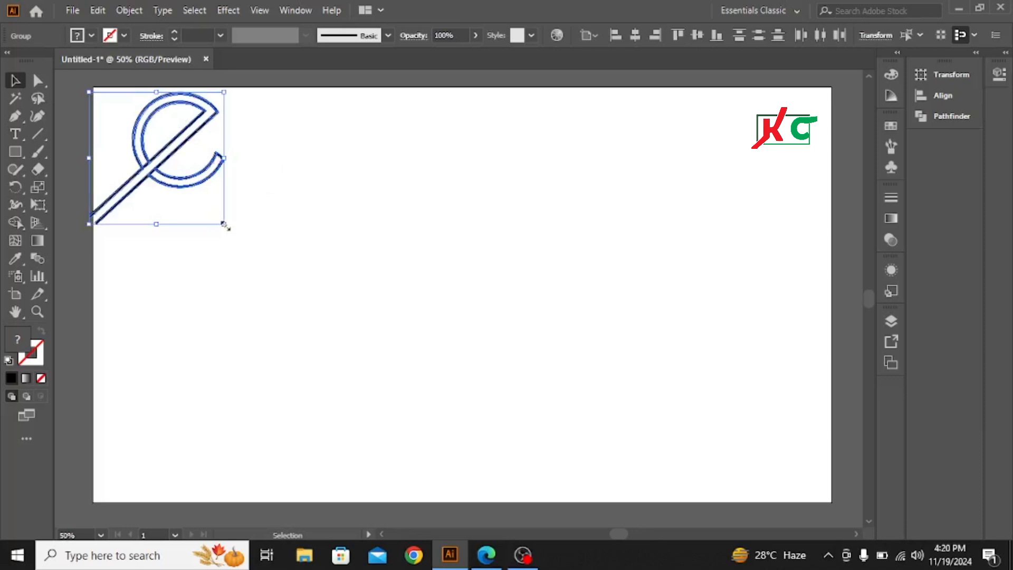
pyautogui.moveTo(224, 225); pyautogui.dragTo(213, 210)
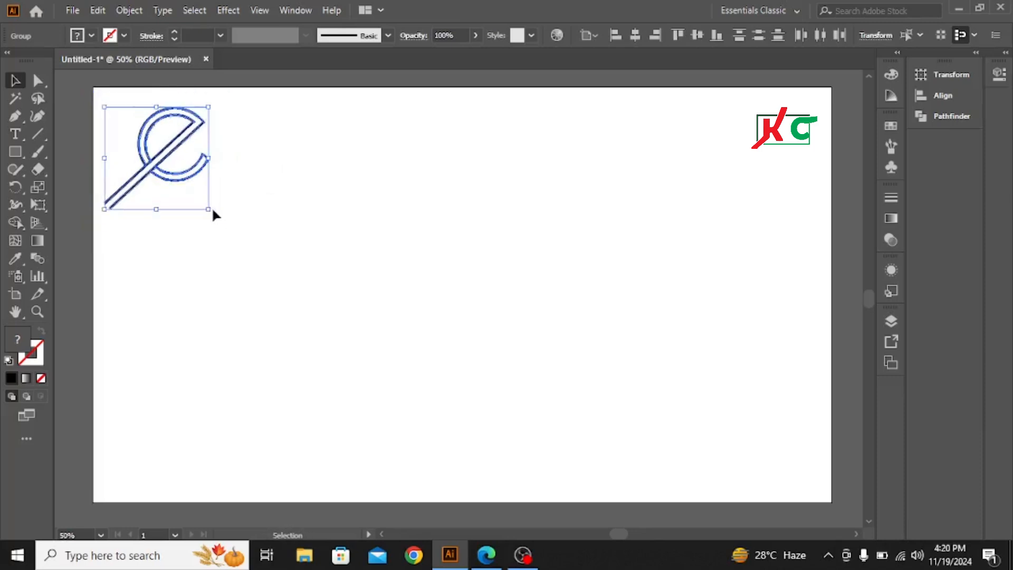
pyautogui.click(305, 199)
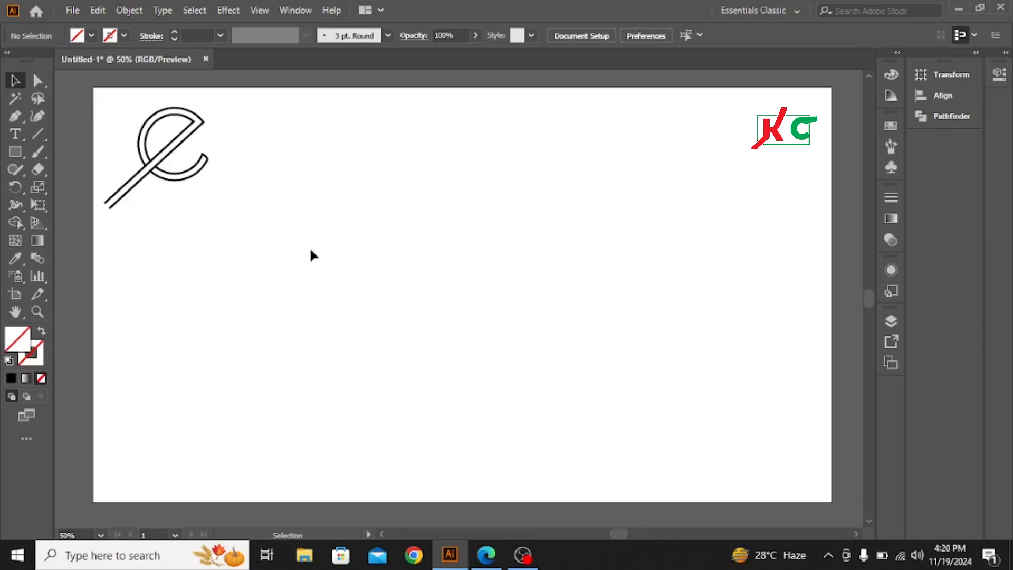
# Draw a circle outward from the artboard's centre with the Ellipse tool
pyautogui.click(14, 150)
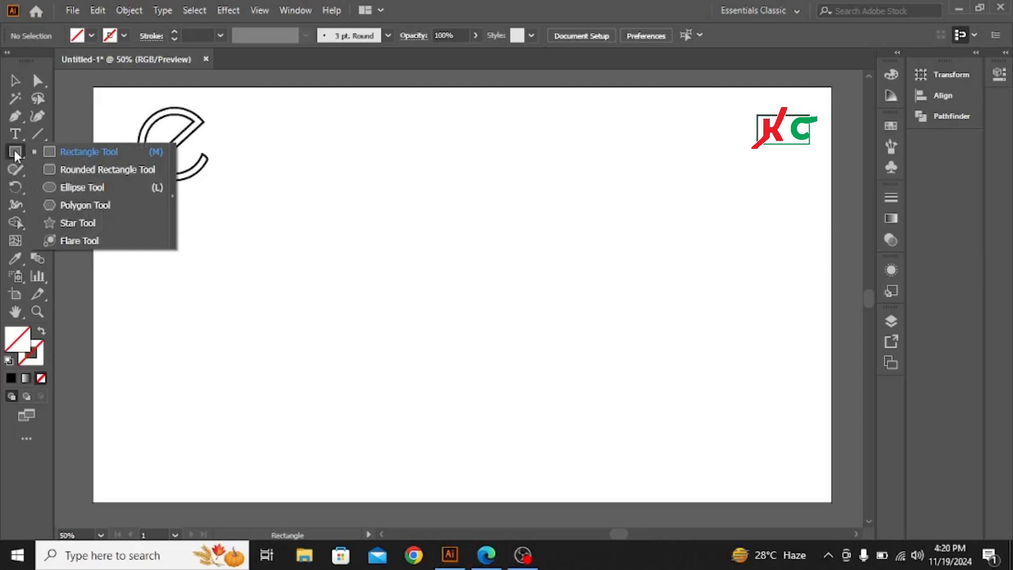
pyautogui.click(81, 187)
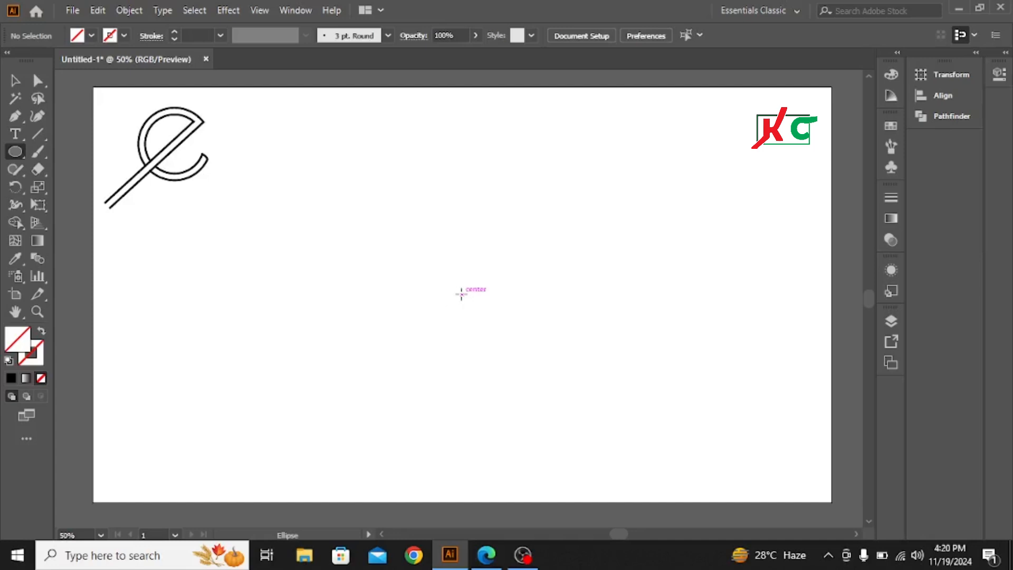
pyautogui.press('alt')
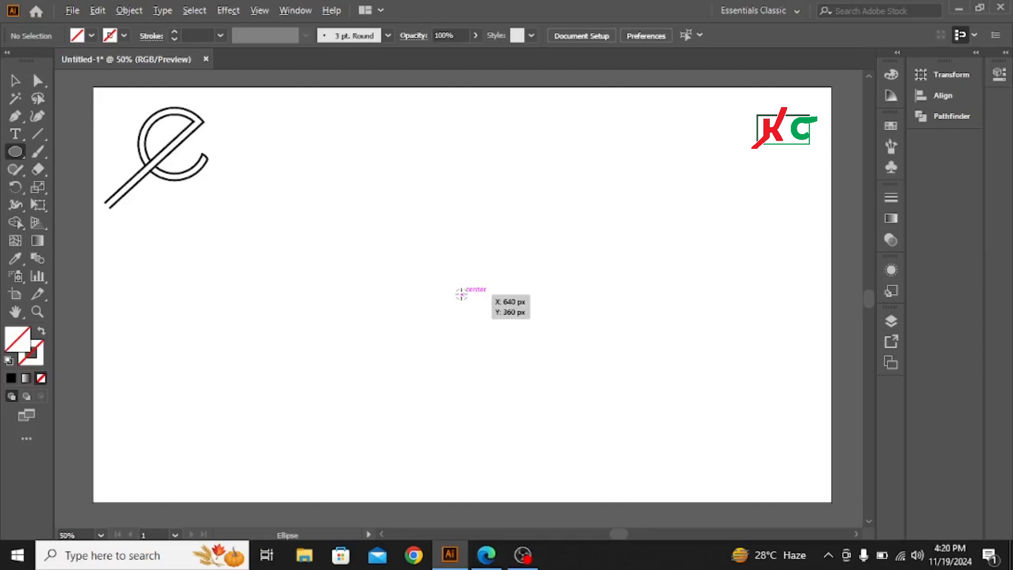
pyautogui.moveTo(462, 294); pyautogui.dragTo(502, 367)
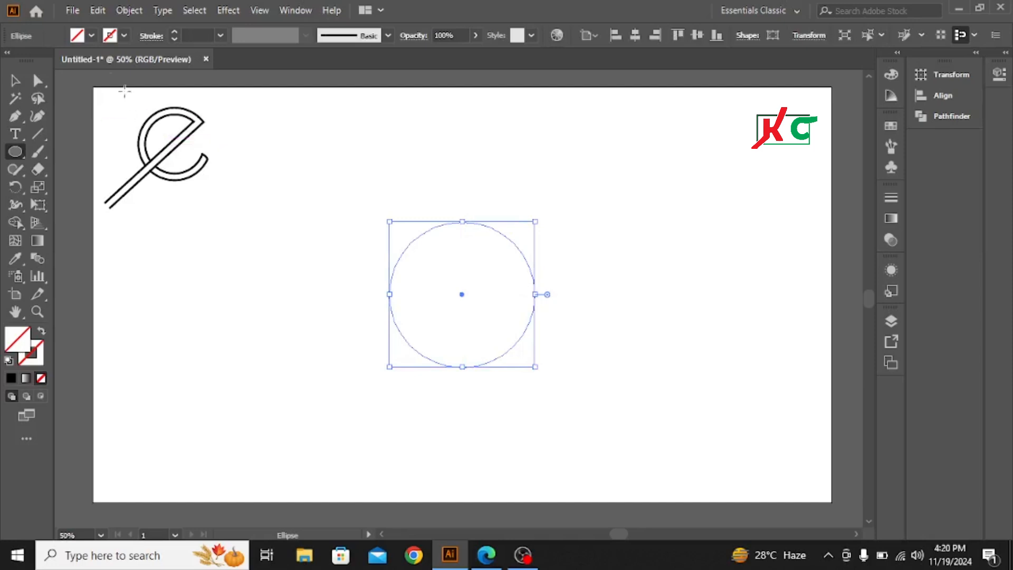
# Give the circle a Black stroke with a weight of 5 pt
pyautogui.click(124, 35)
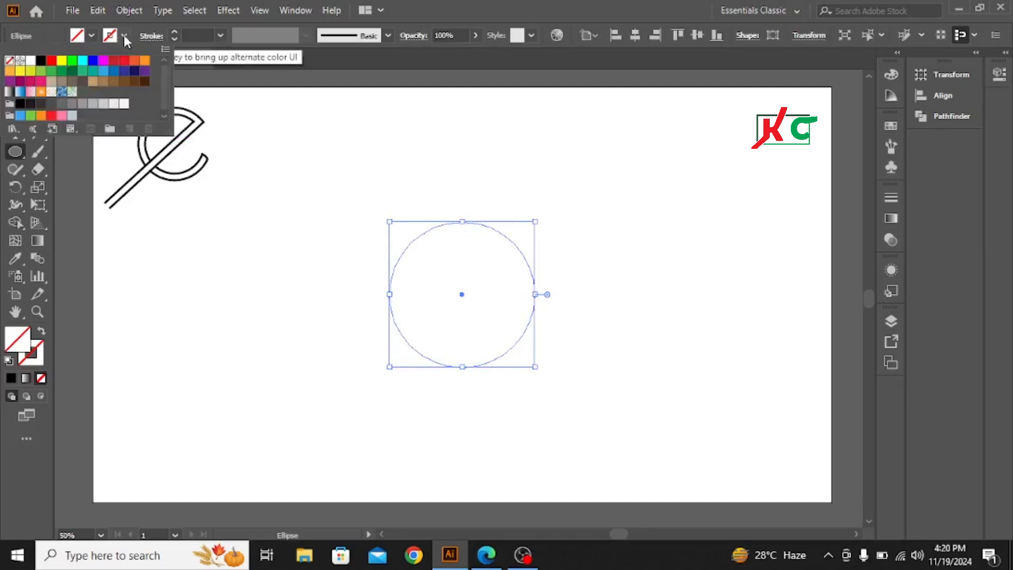
pyautogui.click(40, 62)
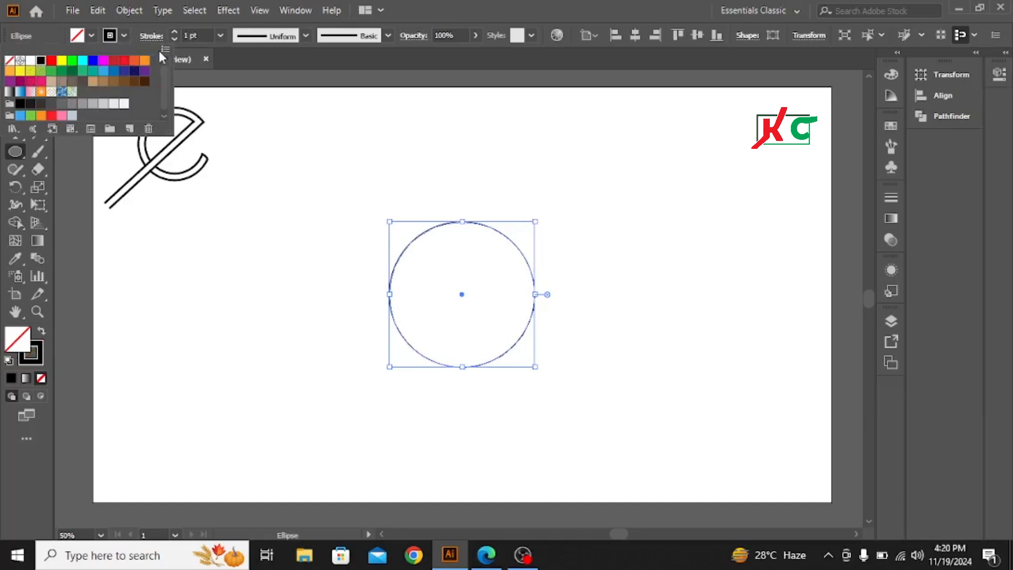
pyautogui.click(174, 32)
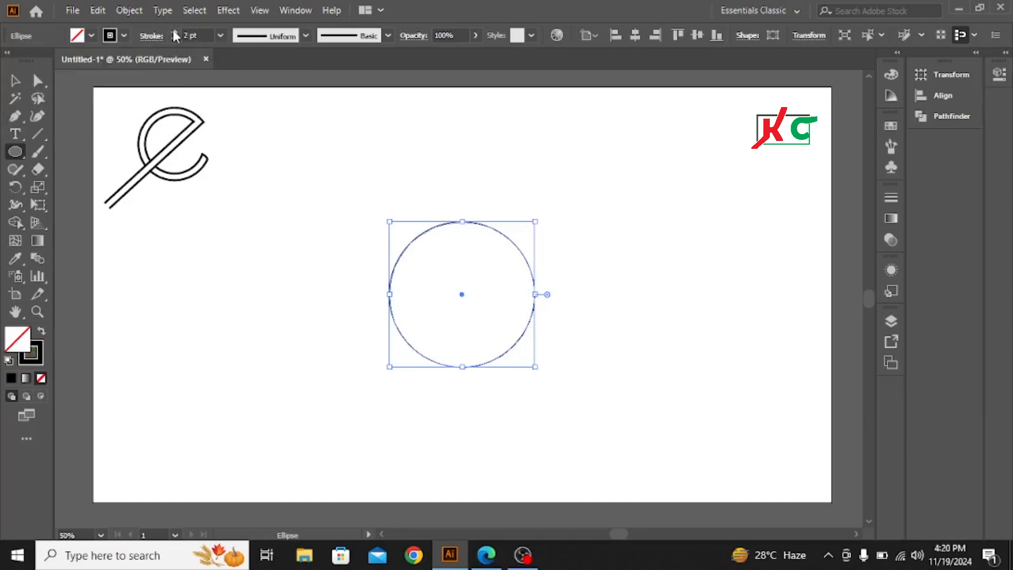
pyautogui.click(173, 32)
pyautogui.click(174, 32)
pyautogui.click(173, 32)
pyautogui.click(174, 32)
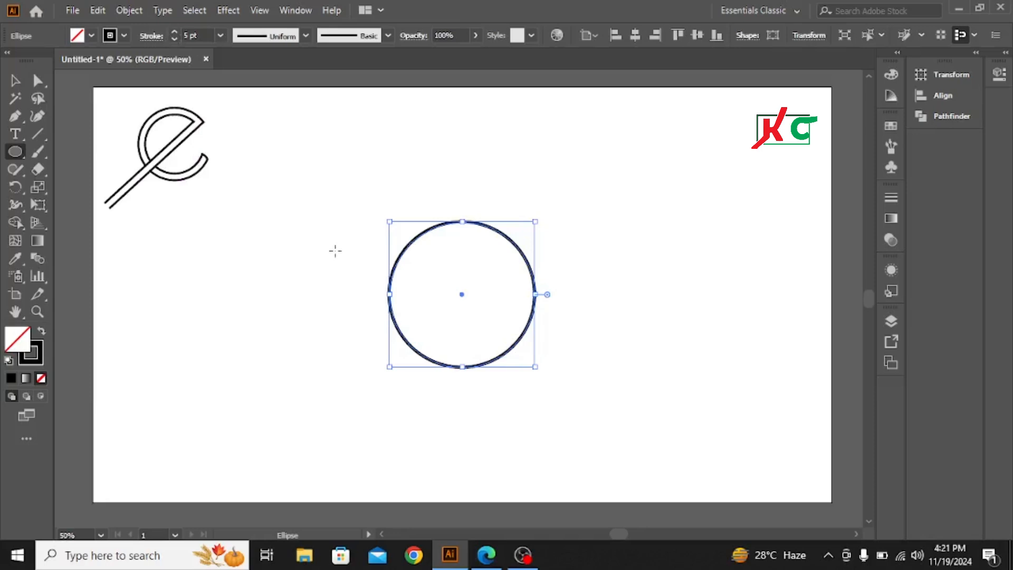
# Copy the circle, paste it in front, and scale the copy down to about 215 px inside the original
pyautogui.click(16, 81)
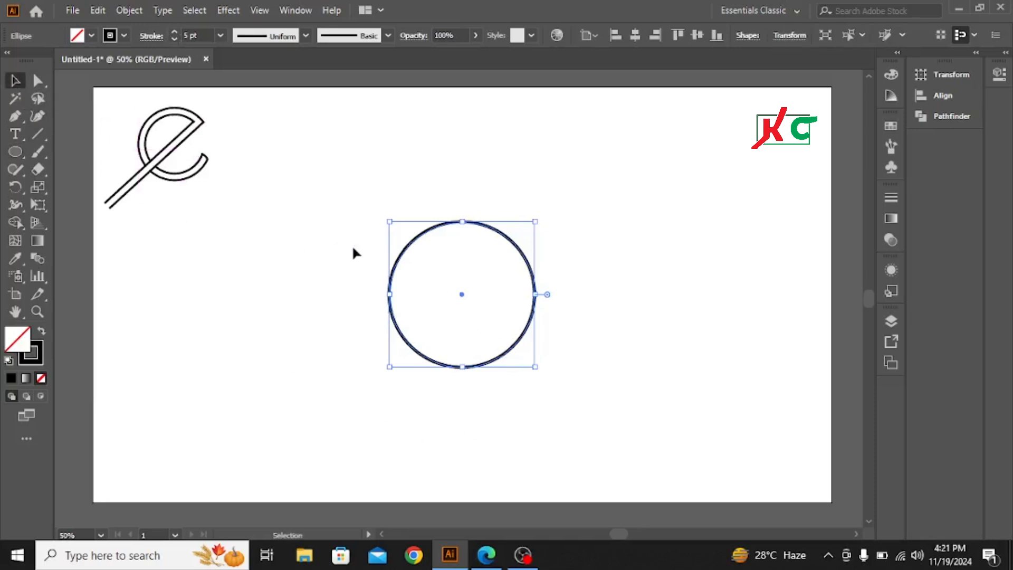
pyautogui.click(98, 10)
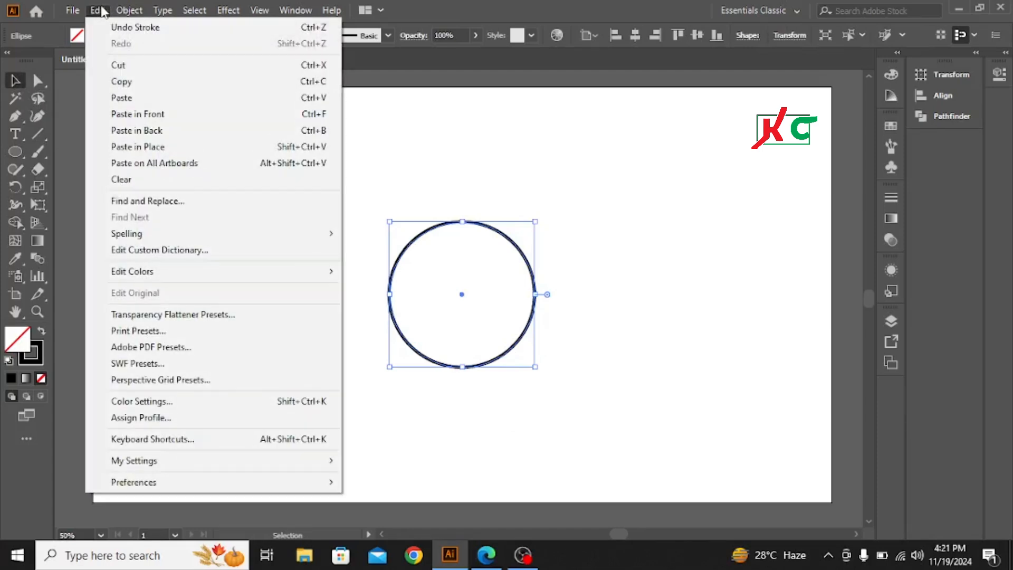
pyautogui.click(119, 82)
pyautogui.click(97, 12)
pyautogui.click(142, 115)
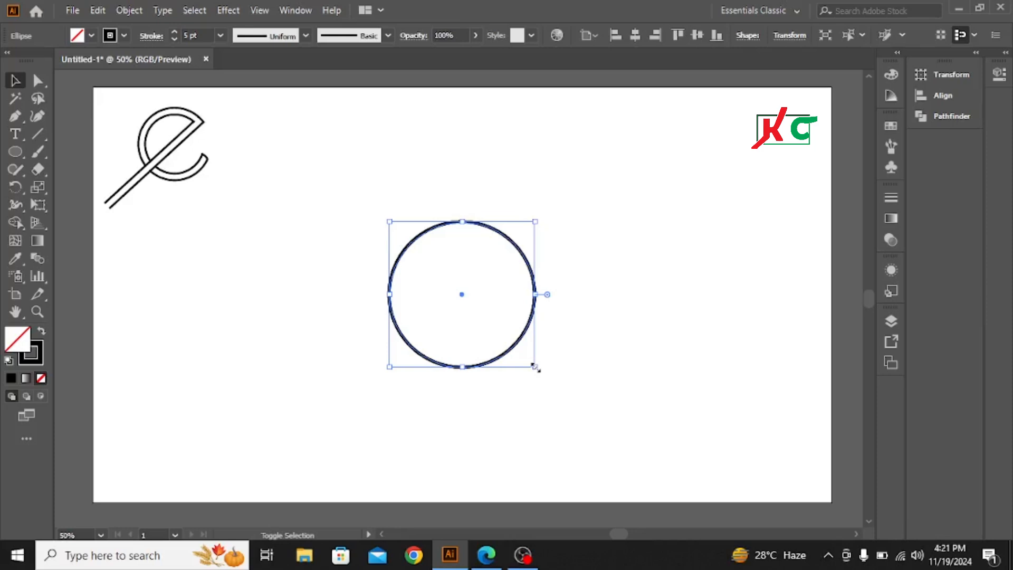
pyautogui.moveTo(535, 366); pyautogui.dragTo(524, 356)
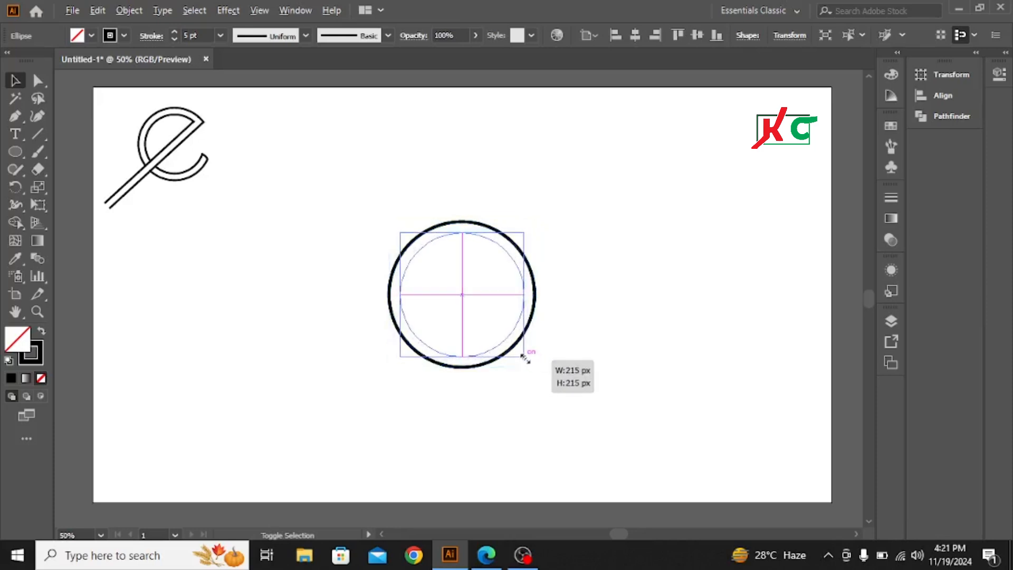
pyautogui.moveTo(525, 358); pyautogui.dragTo(525, 356)
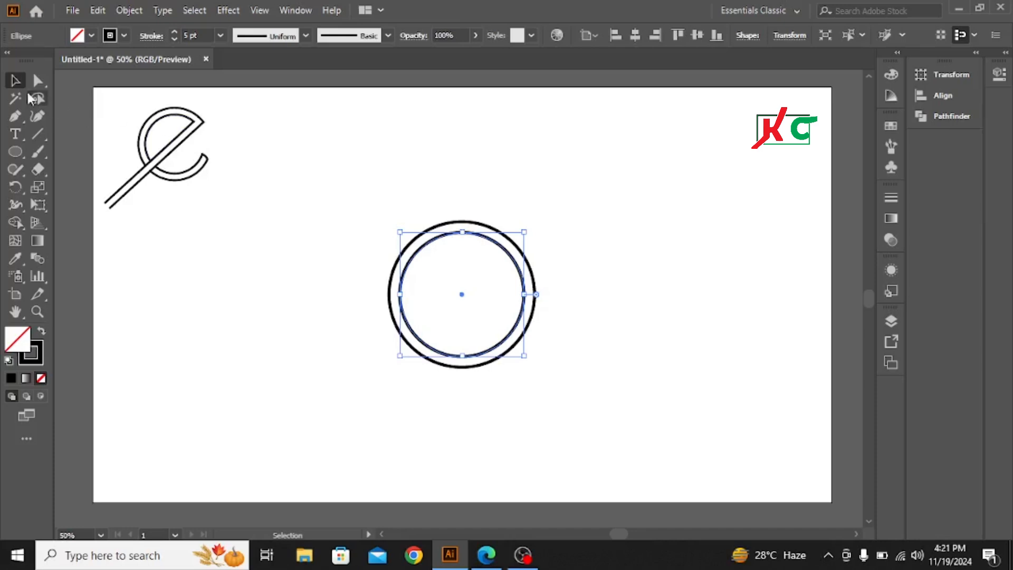
pyautogui.click(261, 301)
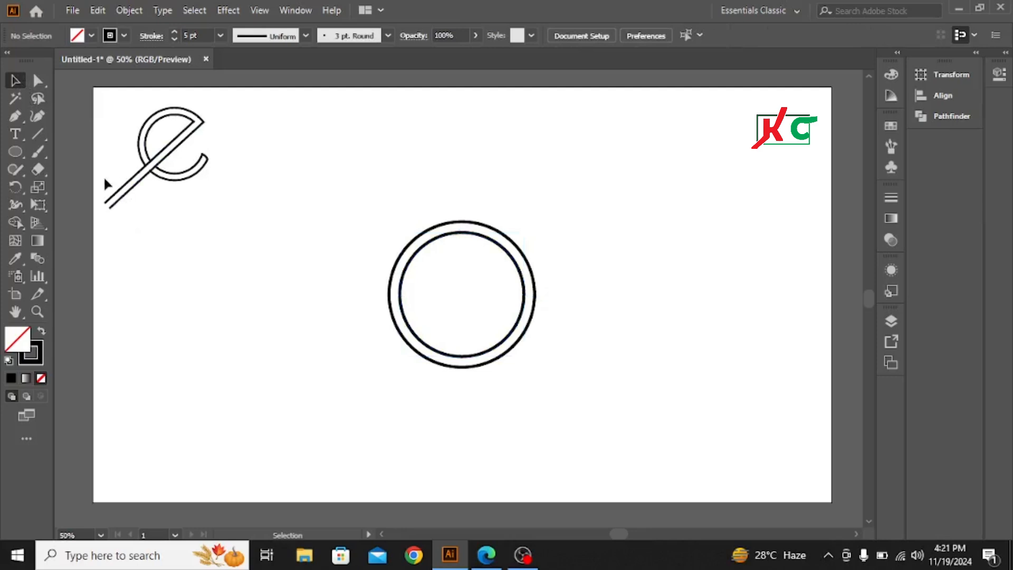
# Draw a tall thin rectangle with the Rectangle tool and give it a black fill and no stroke
pyautogui.click(15, 153)
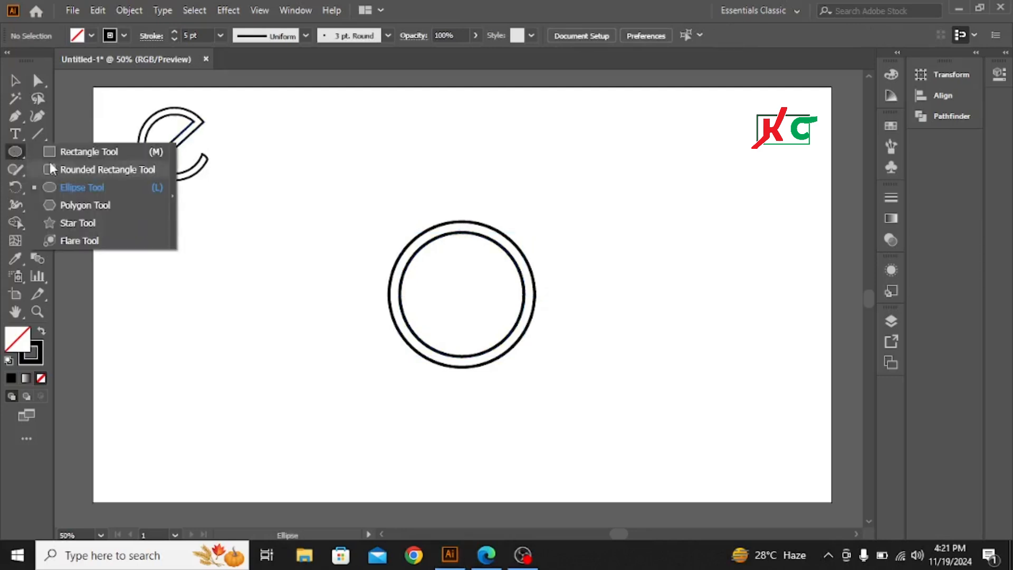
pyautogui.click(73, 152)
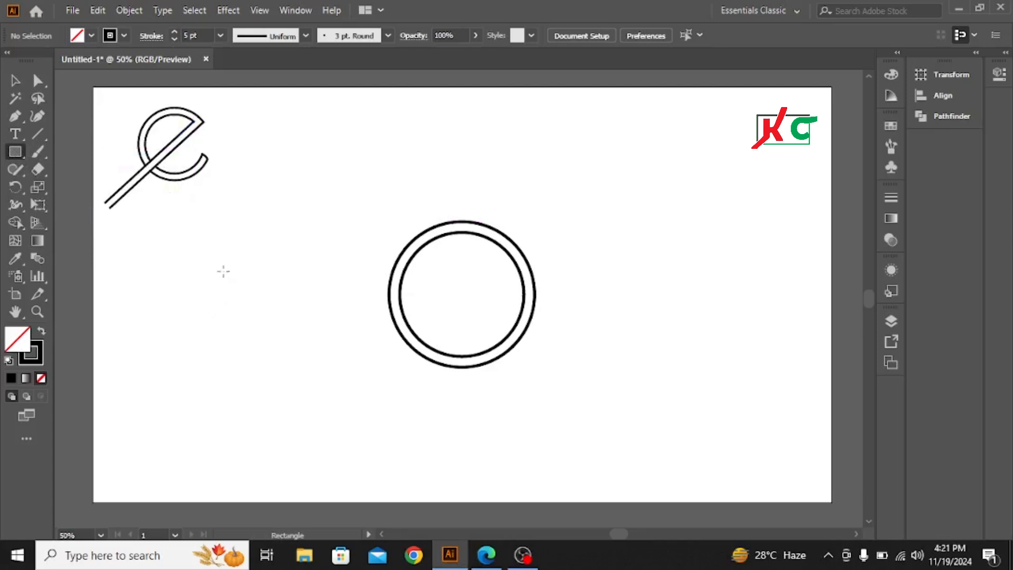
pyautogui.moveTo(223, 238); pyautogui.dragTo(228, 494)
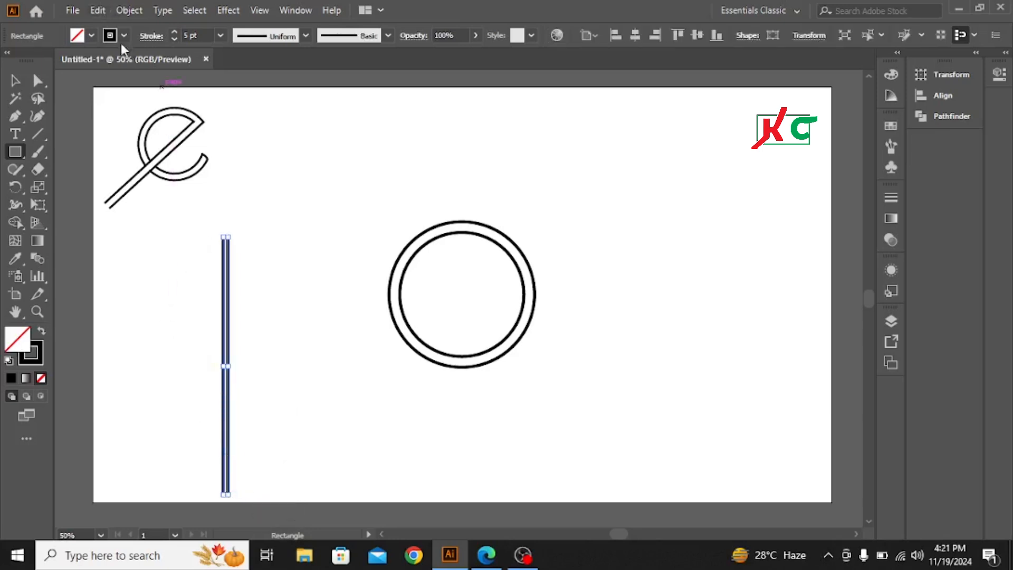
pyautogui.click(91, 36)
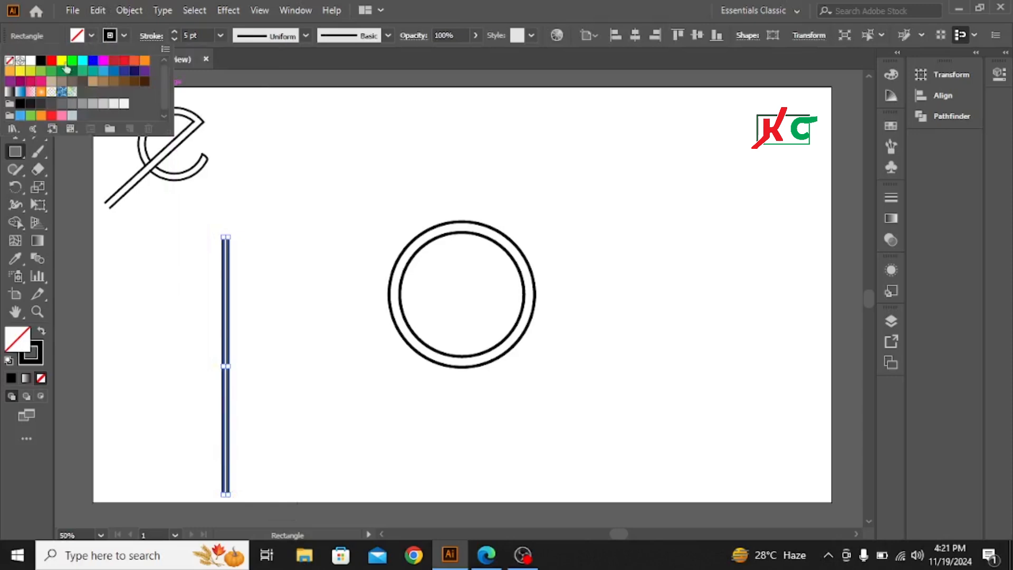
pyautogui.click(40, 65)
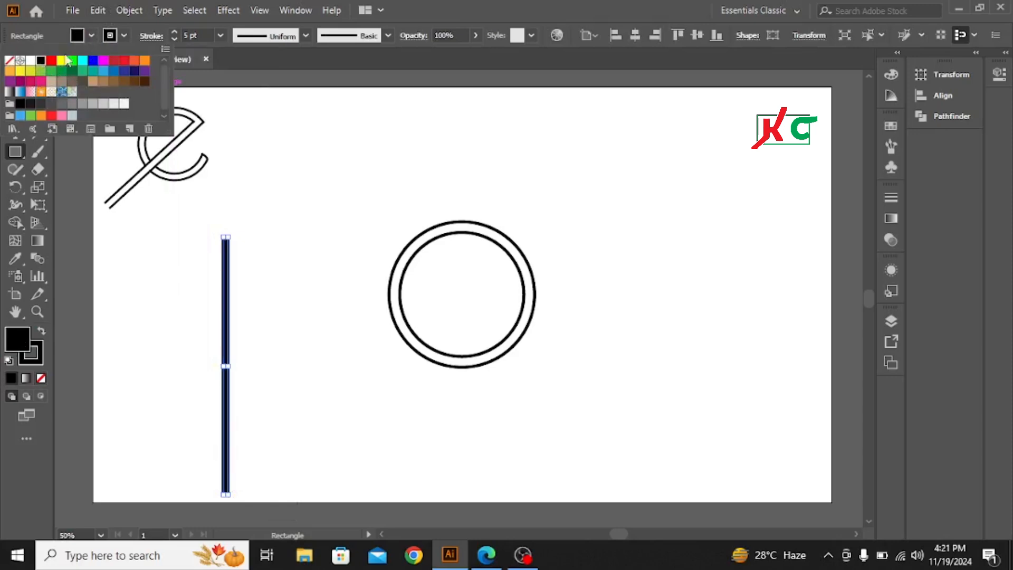
pyautogui.click(124, 35)
pyautogui.click(9, 61)
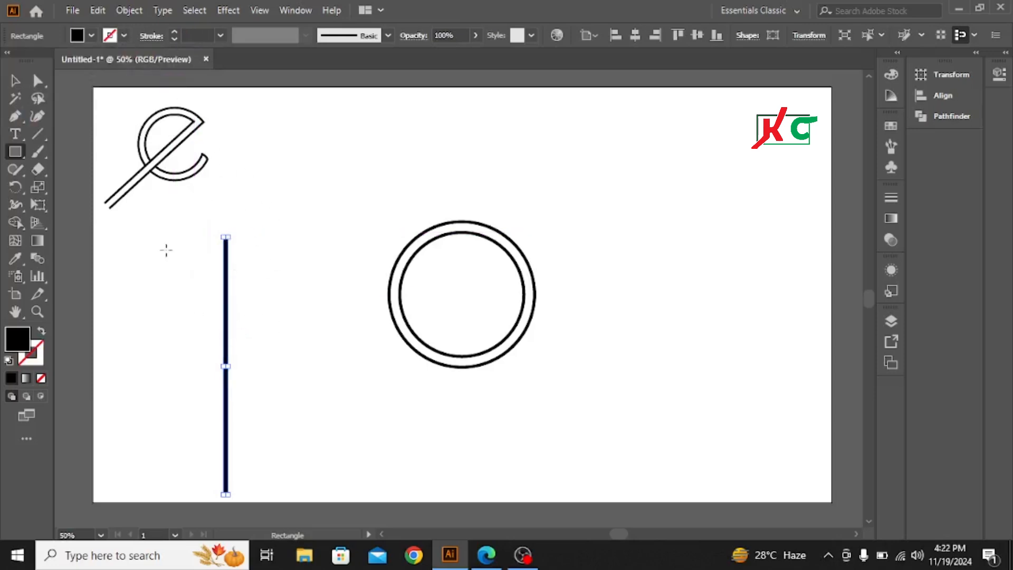
# Move the thin rectangle onto the outer circle's right edge
pyautogui.click(15, 81)
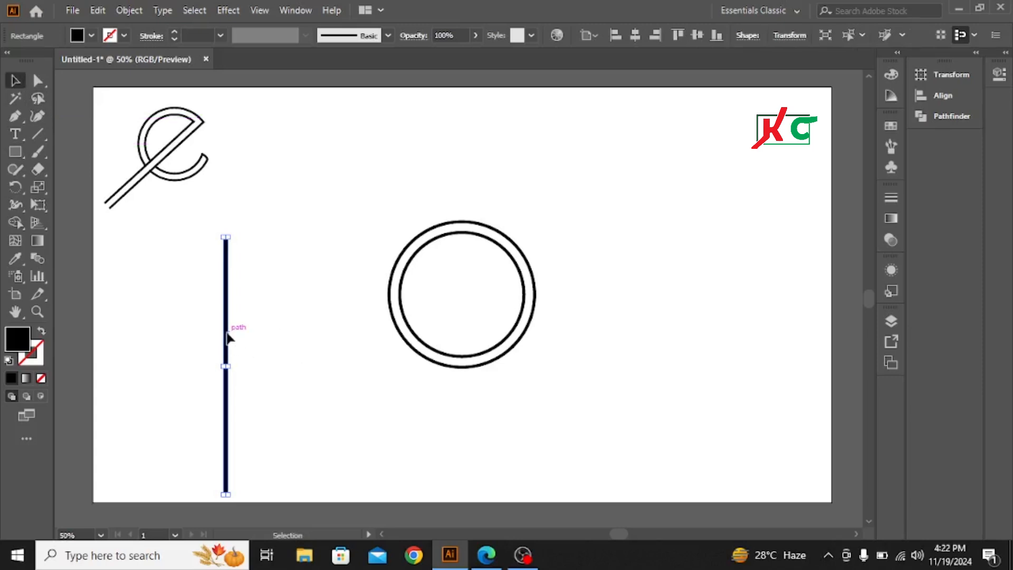
pyautogui.moveTo(231, 338); pyautogui.dragTo(526, 299)
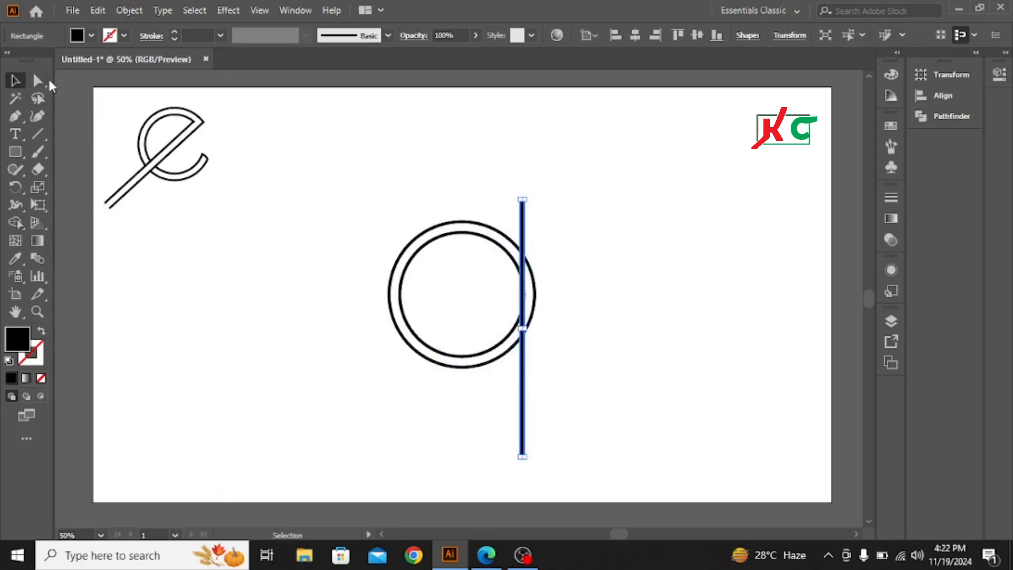
# Draw a second, taller thin black rectangle to the left of the circles
pyautogui.click(16, 152)
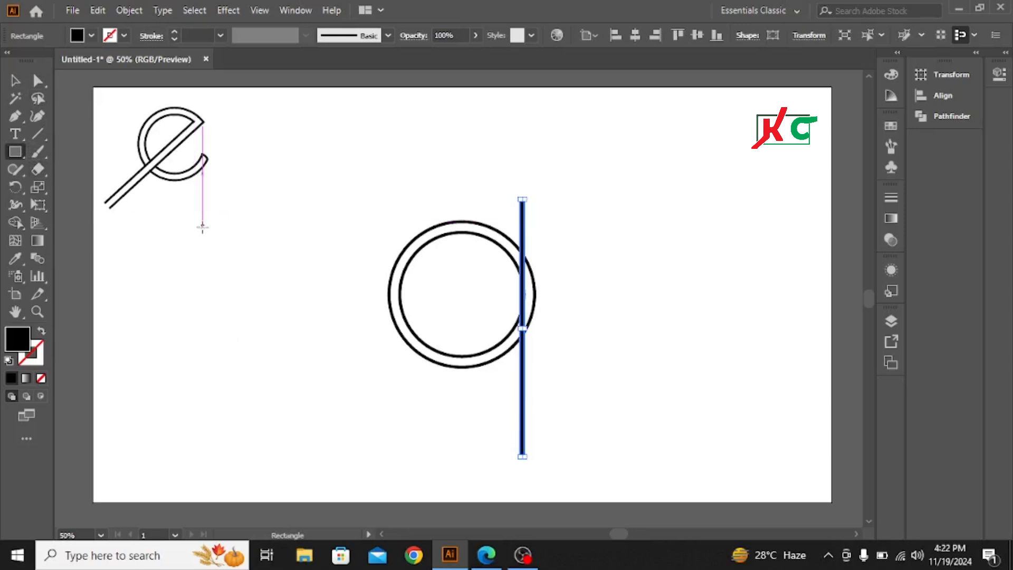
pyautogui.moveTo(267, 137); pyautogui.dragTo(268, 477)
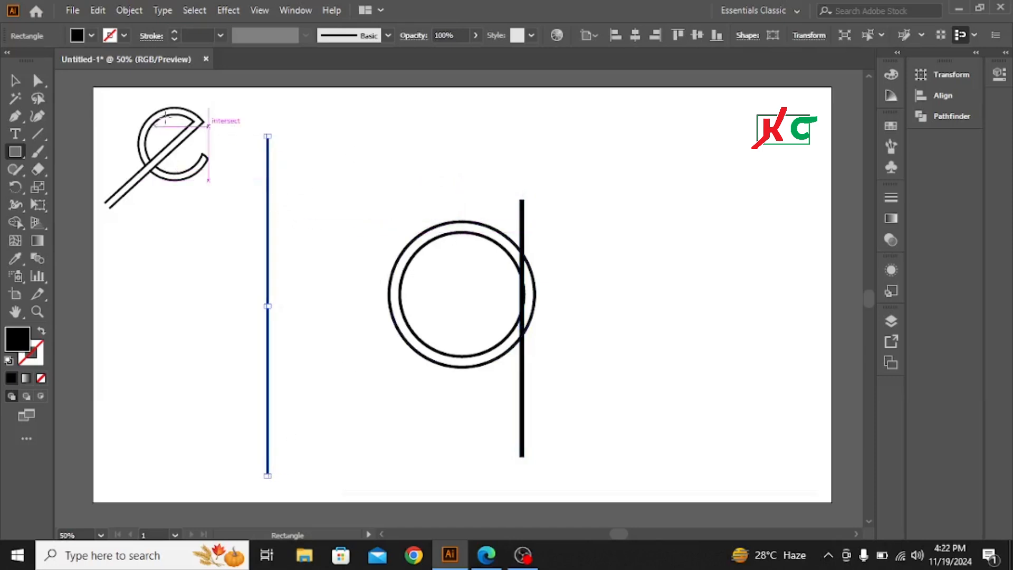
# Select the first thin rectangle at the circle's right edge and delete it
pyautogui.click(14, 81)
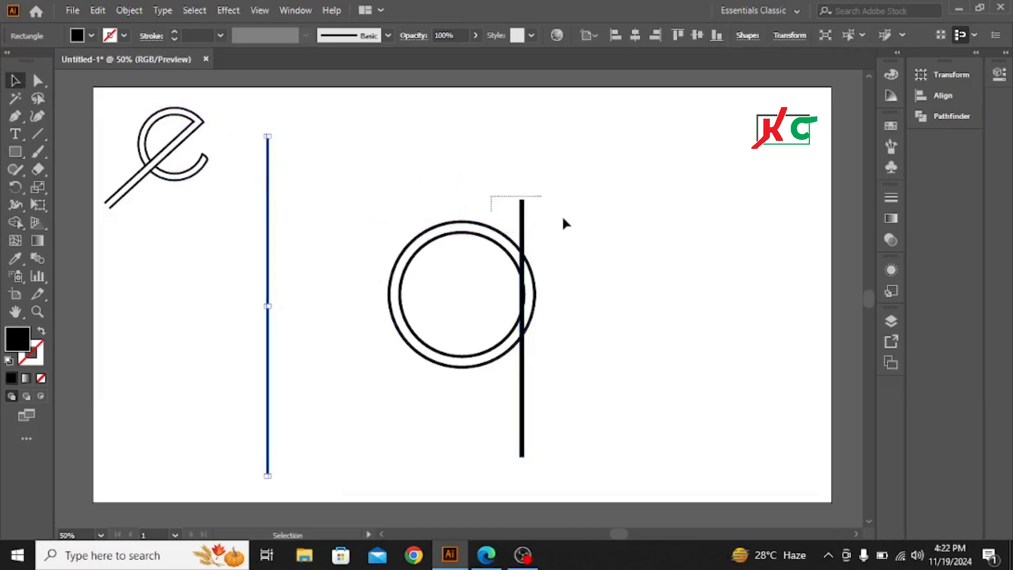
pyautogui.moveTo(563, 218); pyautogui.dragTo(595, 229)
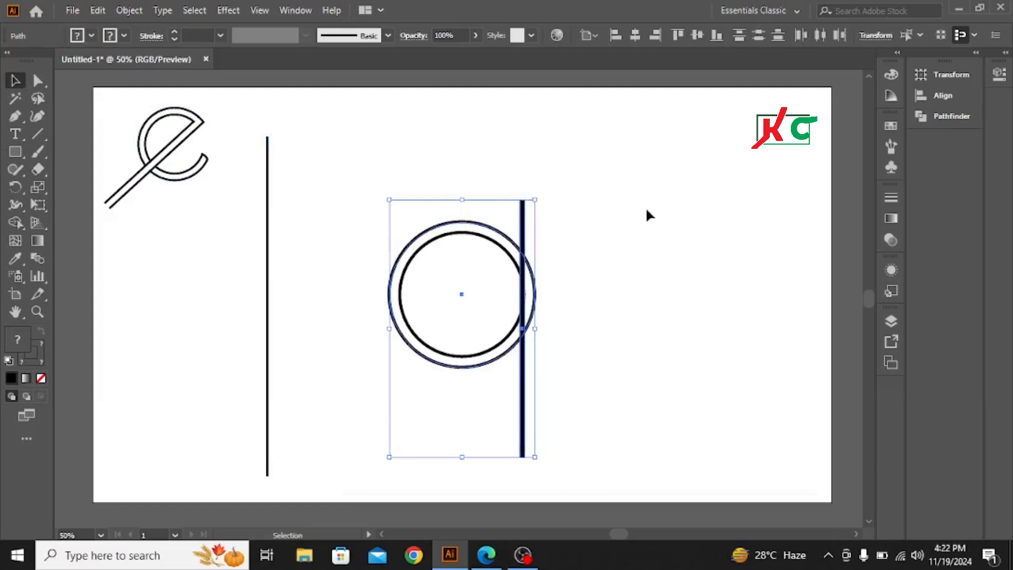
pyautogui.click(645, 227)
pyautogui.moveTo(592, 405); pyautogui.dragTo(483, 447)
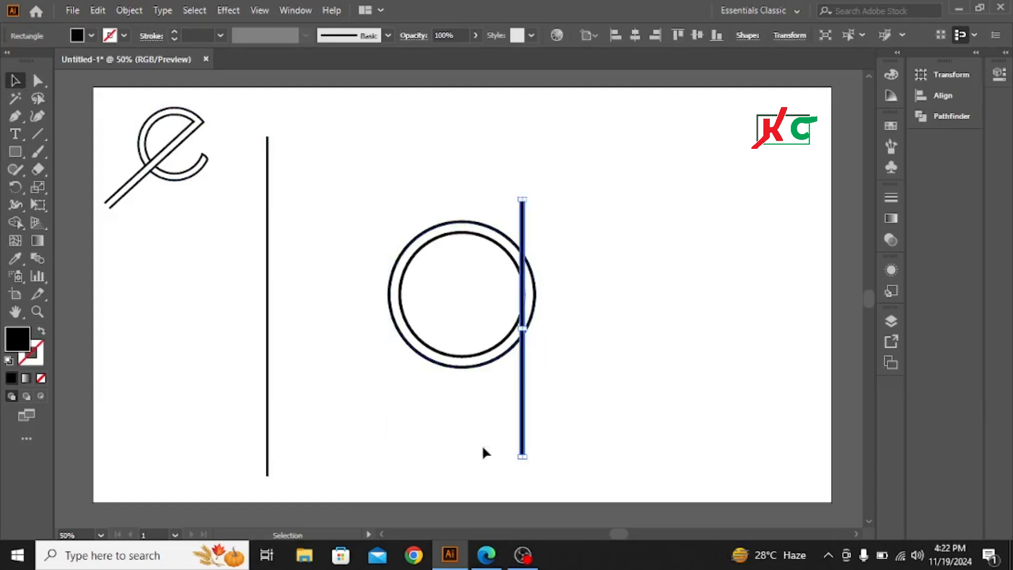
pyautogui.press('Delete')
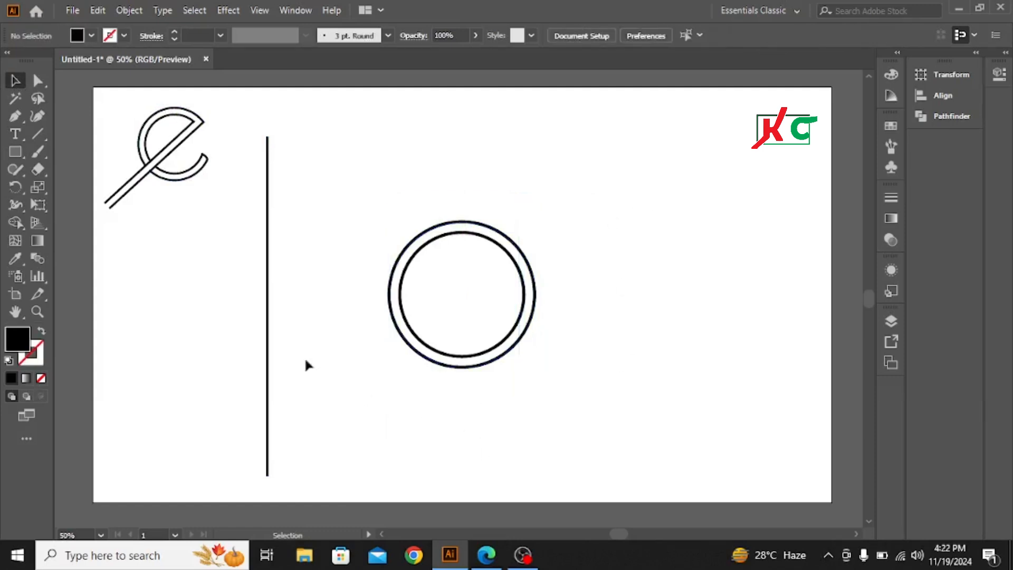
# Move the tall rectangle onto the right edge of the circles
pyautogui.click(267, 275)
pyautogui.moveTo(267, 275); pyautogui.dragTo(525, 330)
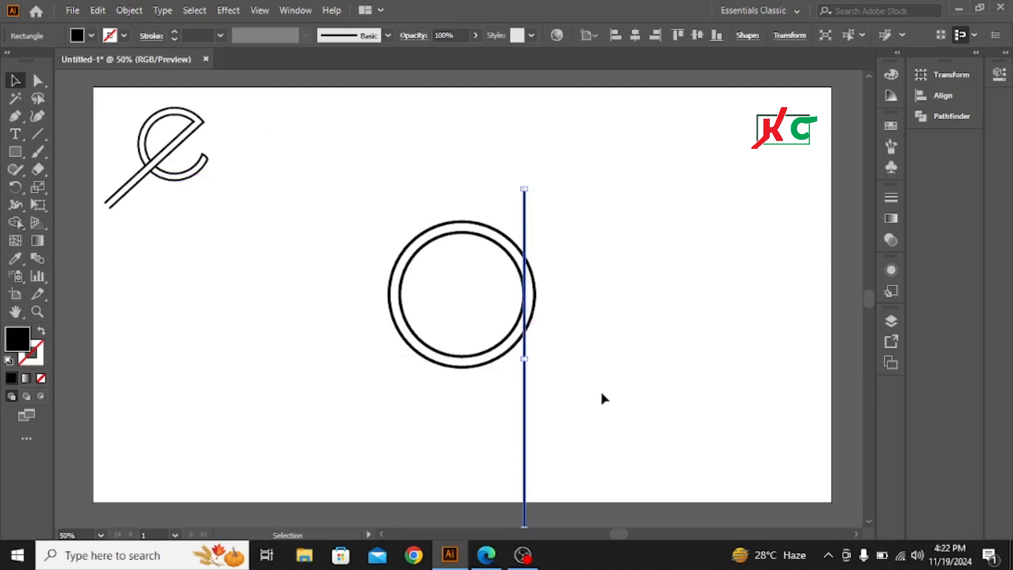
# Nudge the tall rectangle upward along the circles' right edge and duplicate it just to its right
pyautogui.press('Up')
pyautogui.press('Up')
pyautogui.press('Up')
pyautogui.press('Up')
pyautogui.press('Up')
pyautogui.press('Up')
pyautogui.press('Up')
pyautogui.press('Up')
pyautogui.press('Up')
pyautogui.press('Up')
pyautogui.press('Up')
pyautogui.press('Up')
pyautogui.press('Up')
pyautogui.press('Up')
pyautogui.press('Up')
pyautogui.press('Up')
pyautogui.press('Up')
pyautogui.press('Up')
pyautogui.press('Up')
pyautogui.press('Up')
pyautogui.press('Up')
pyautogui.press('Up')
pyautogui.press('Up')
pyautogui.press('Up')
pyautogui.press('Up')
pyautogui.press('Up')
pyautogui.press('Up')
pyautogui.press('Up')
pyautogui.press('Up')
pyautogui.press('Up')
pyautogui.press('Up')
pyautogui.press('Up')
pyautogui.press('Up')
pyautogui.press('Up')
pyautogui.press('Up')
pyautogui.press('Up')
pyautogui.press('Up')
pyautogui.press('Up')
pyautogui.press('Up')
pyautogui.press('Up')
pyautogui.press('Left')
pyautogui.press('Left')
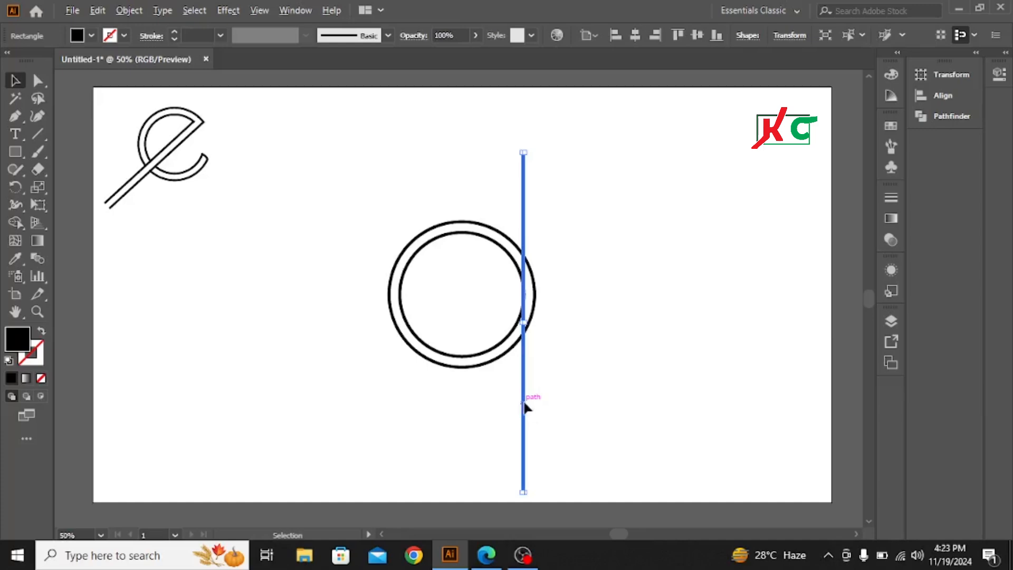
pyautogui.moveTo(524, 403); pyautogui.dragTo(534, 406)
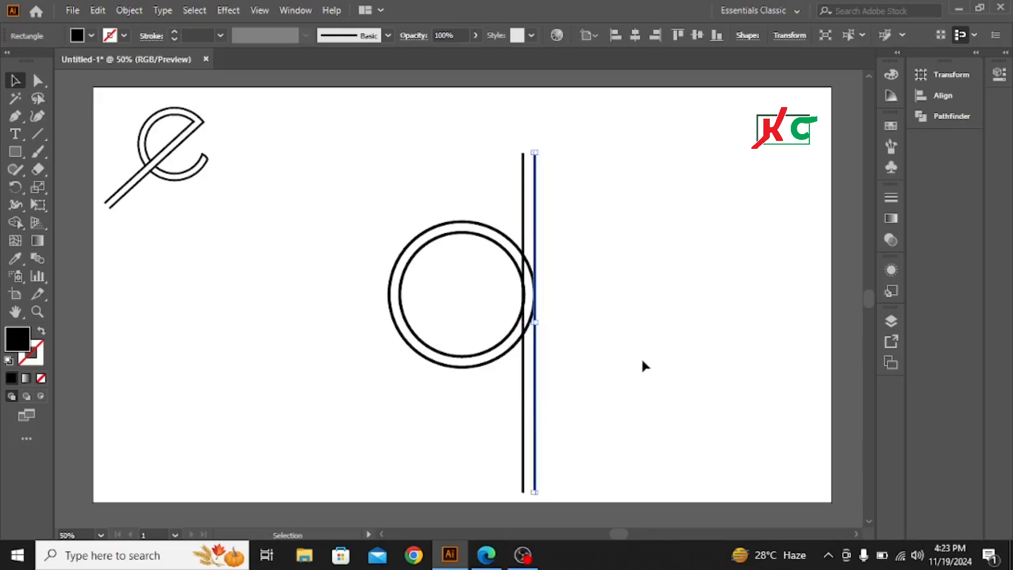
pyautogui.click(425, 428)
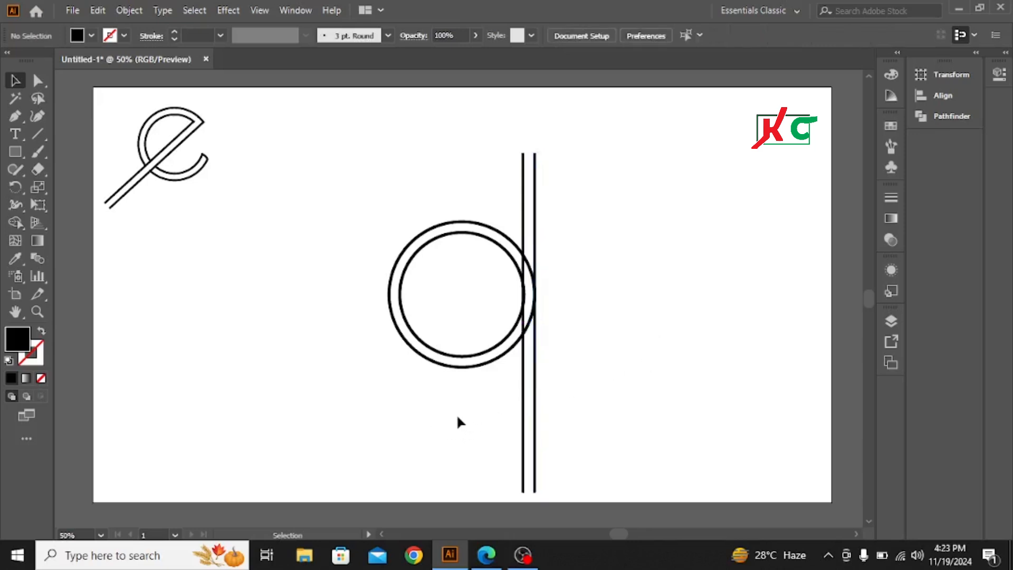
# Move both thin rectangles left so they pass through the centre of the circles
pyautogui.moveTo(457, 414); pyautogui.dragTo(616, 427)
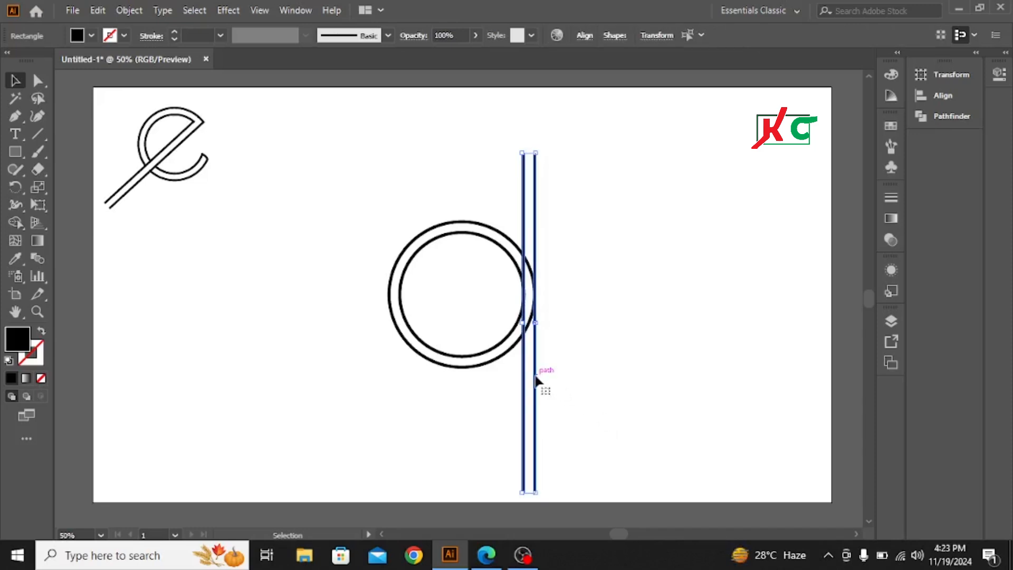
pyautogui.moveTo(538, 379); pyautogui.dragTo(472, 378)
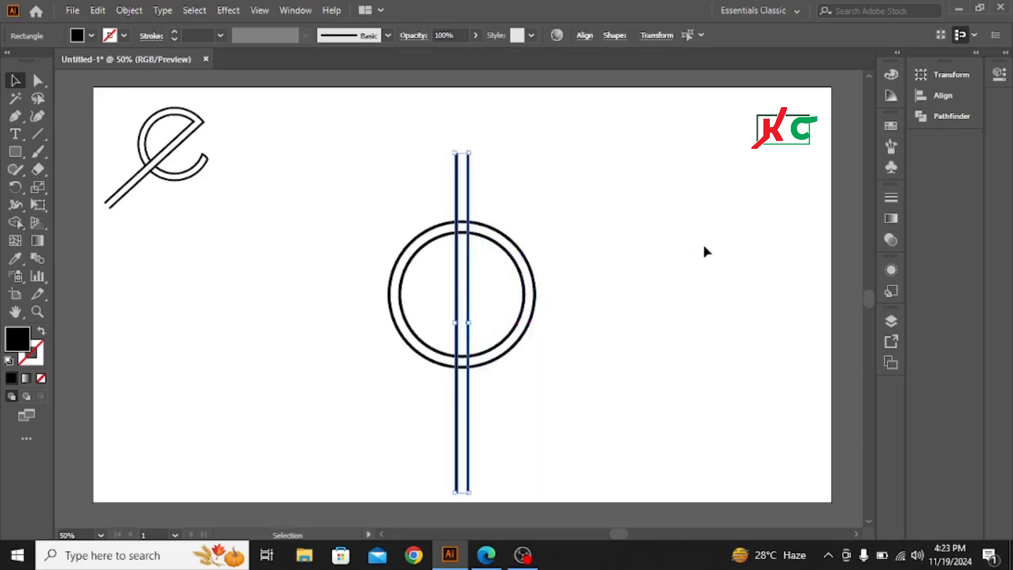
pyautogui.moveTo(320, 208); pyautogui.dragTo(662, 365)
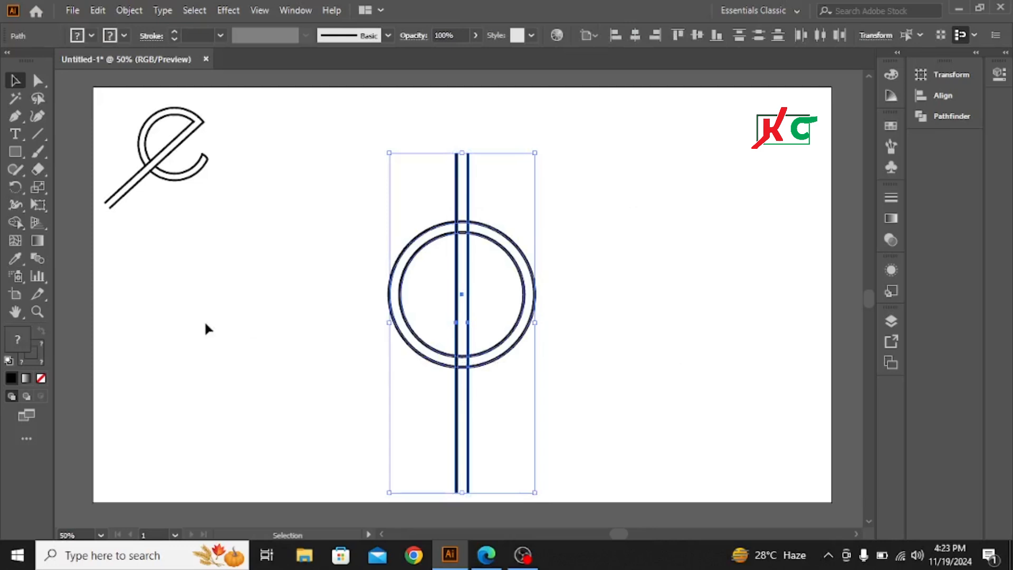
pyautogui.click(242, 306)
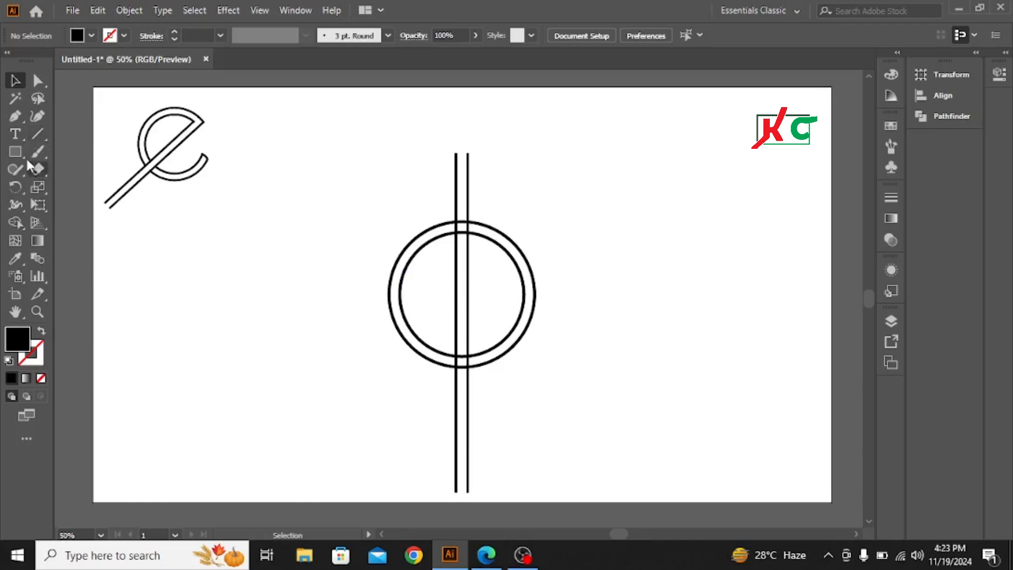
# Draw a curved arc with the Pen tool above the right side of the inner circle
pyautogui.click(16, 116)
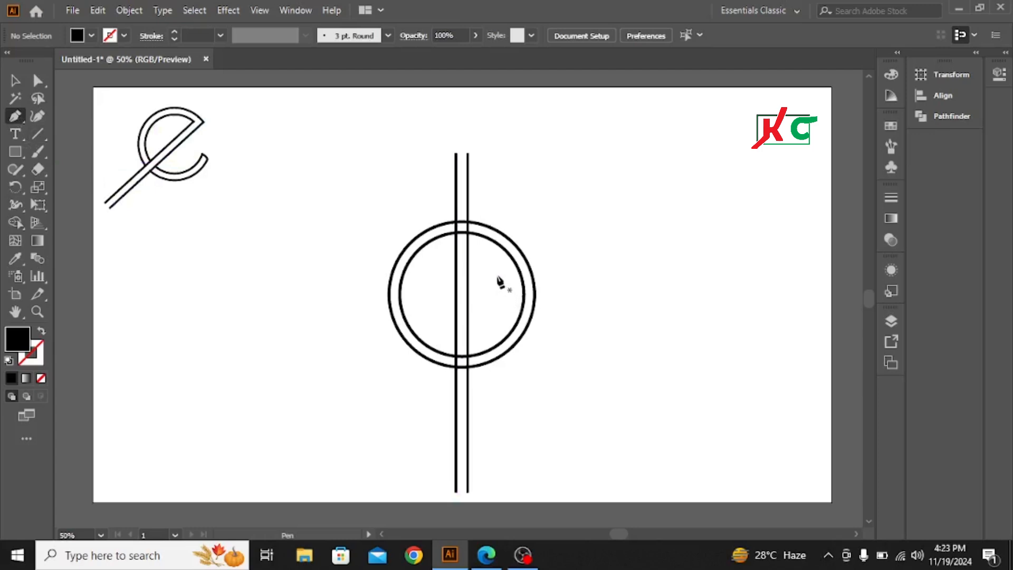
pyautogui.click(497, 275)
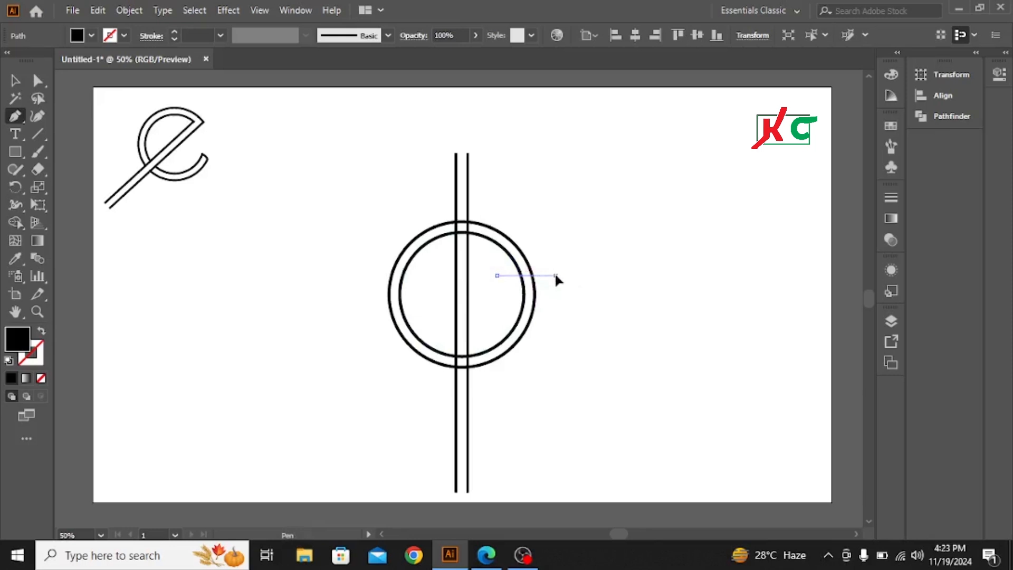
pyautogui.moveTo(556, 275); pyautogui.dragTo(585, 312)
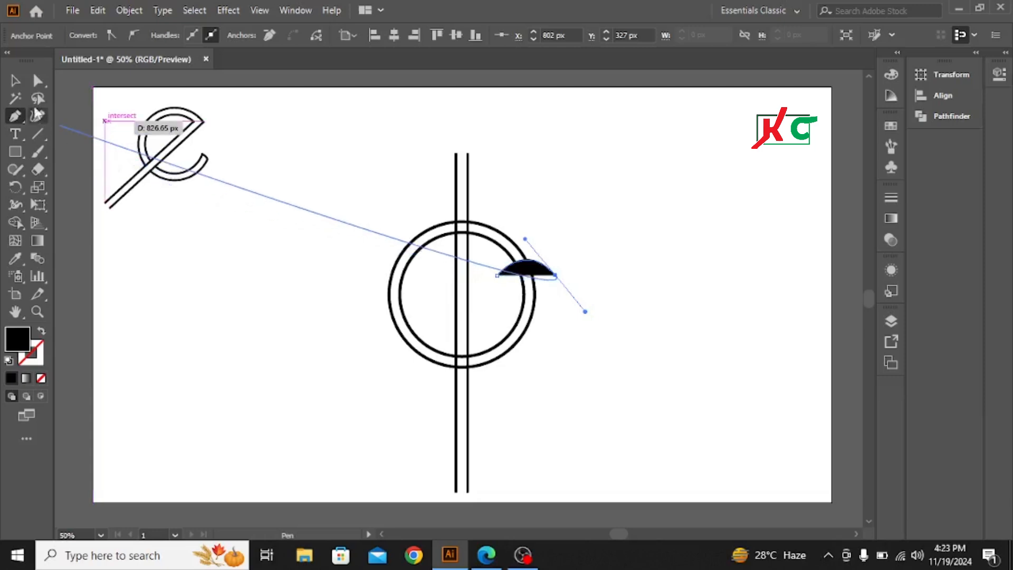
pyautogui.click(15, 81)
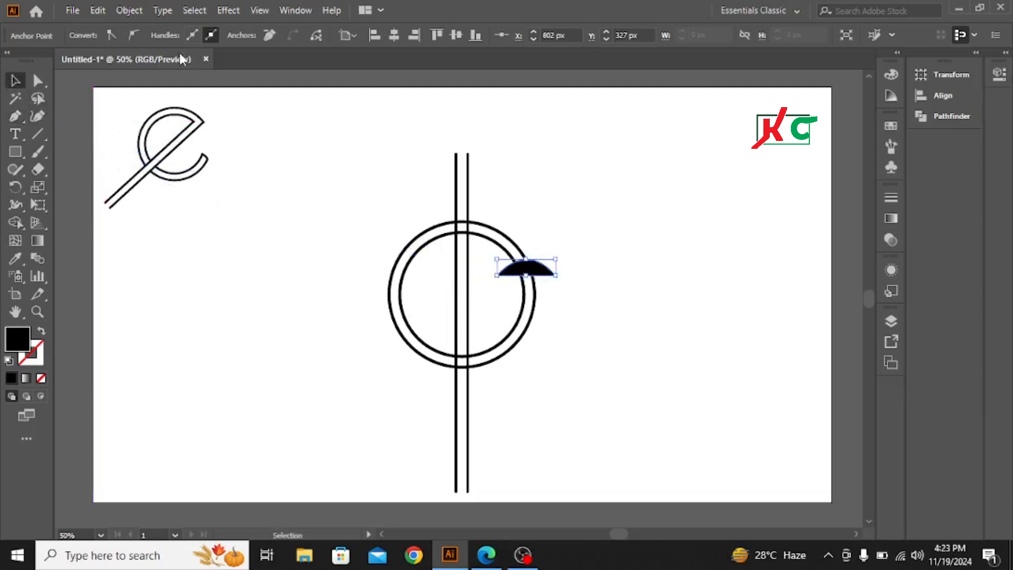
pyautogui.click(590, 210)
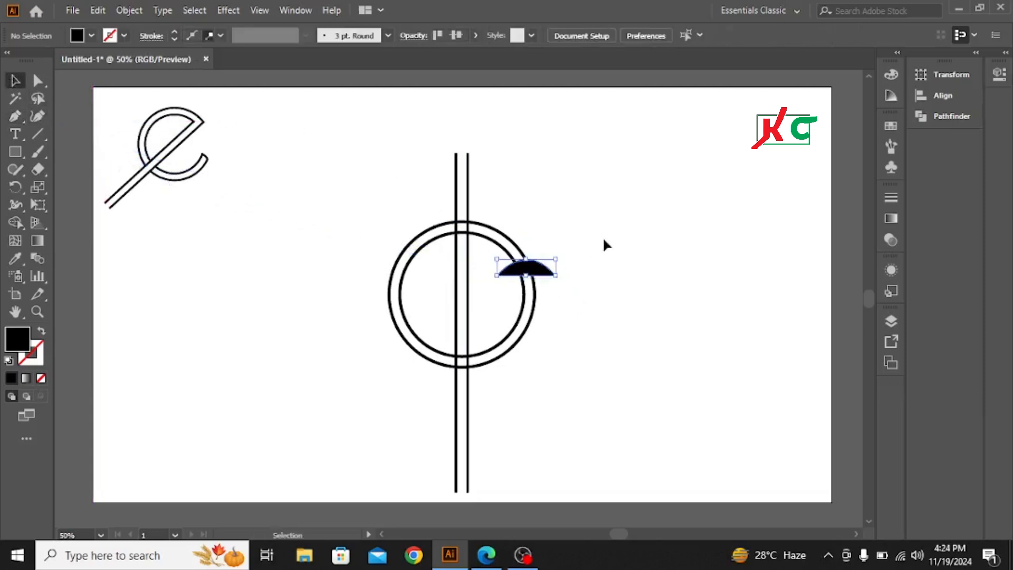
# Give the arc no fill, a black stroke and a 5 pt stroke weight
pyautogui.click(515, 264)
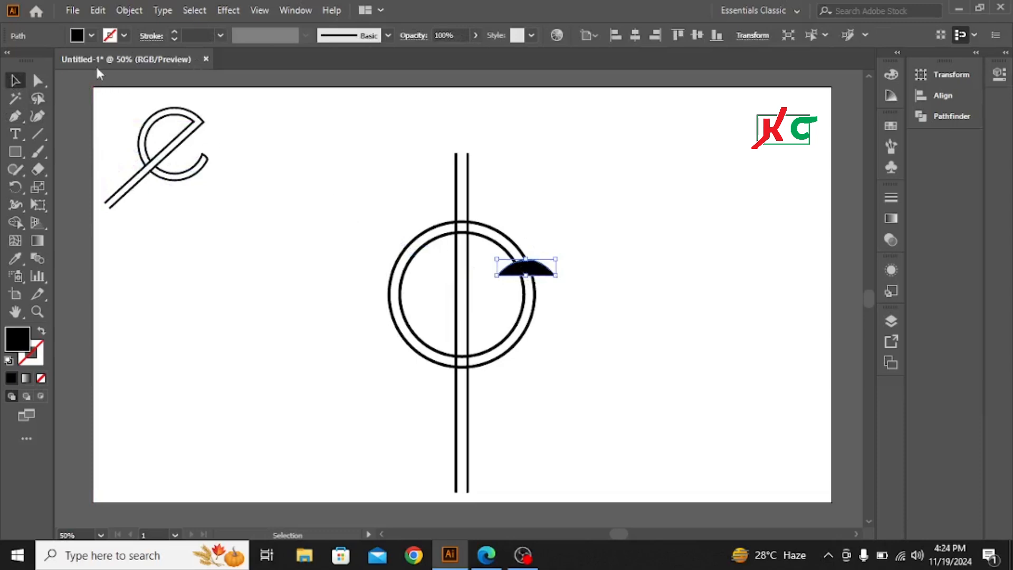
pyautogui.click(92, 35)
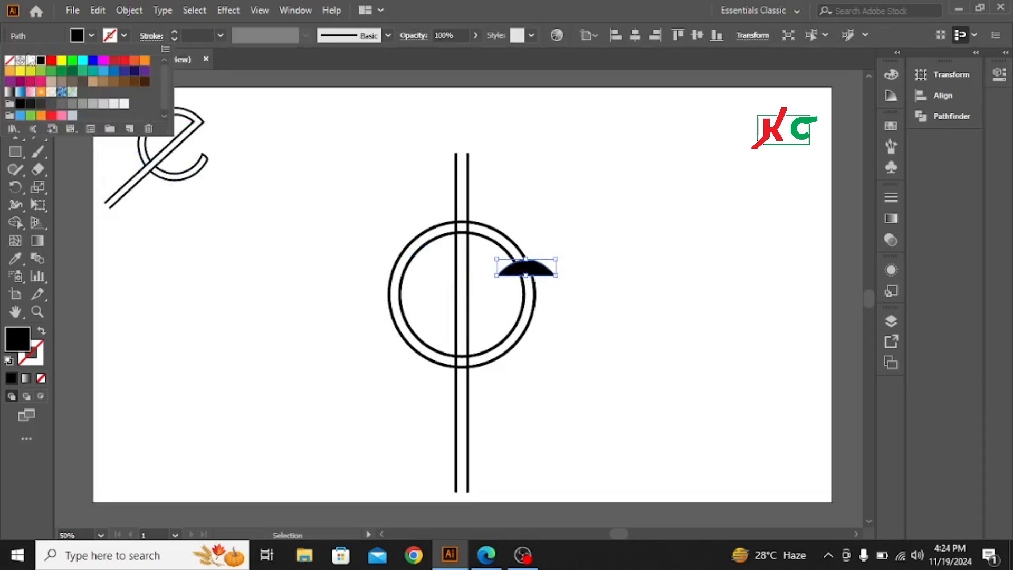
pyautogui.click(9, 61)
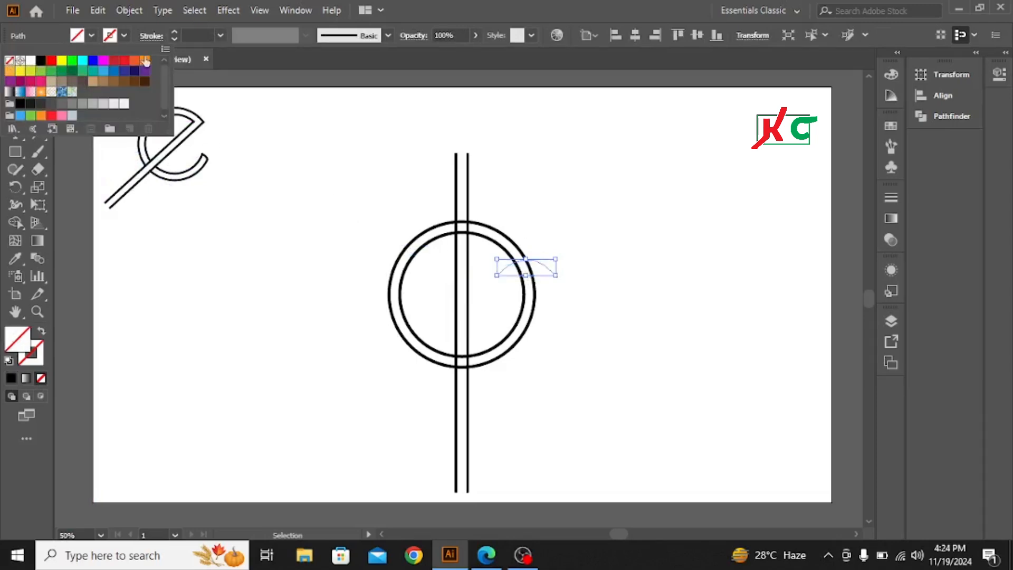
pyautogui.click(124, 35)
pyautogui.click(125, 35)
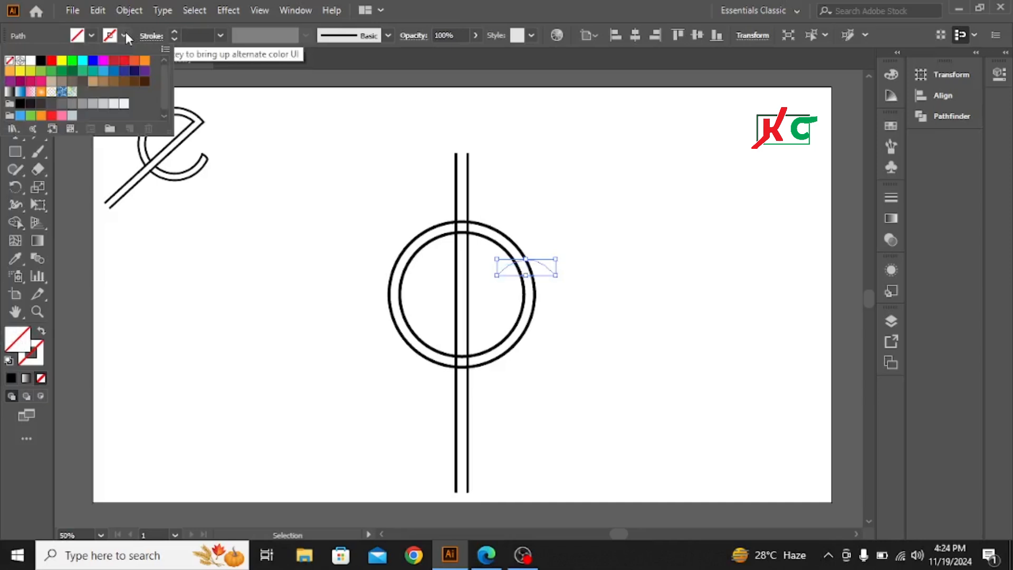
pyautogui.click(42, 62)
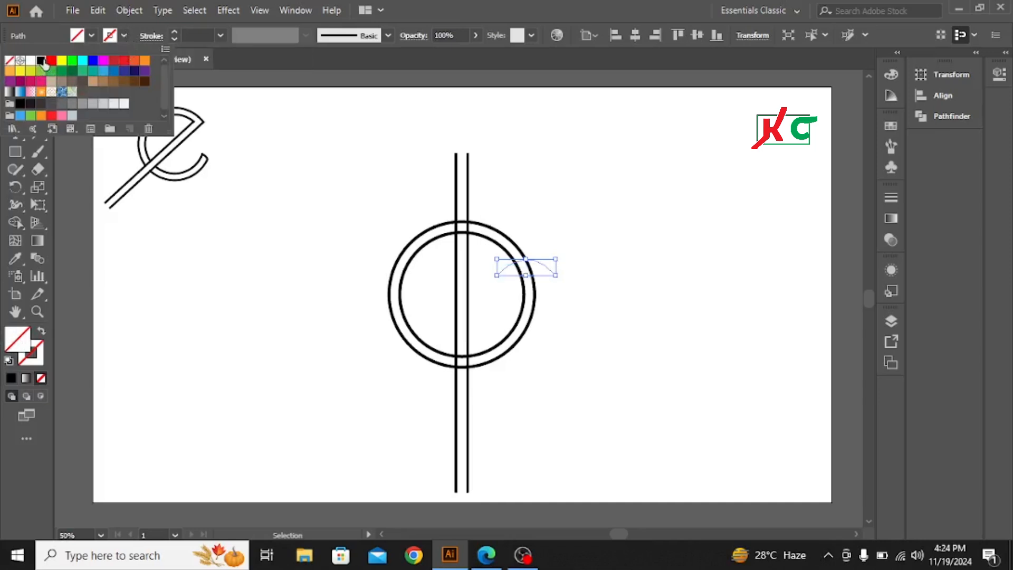
pyautogui.click(177, 31)
pyautogui.click(176, 31)
pyautogui.click(177, 31)
pyautogui.click(176, 31)
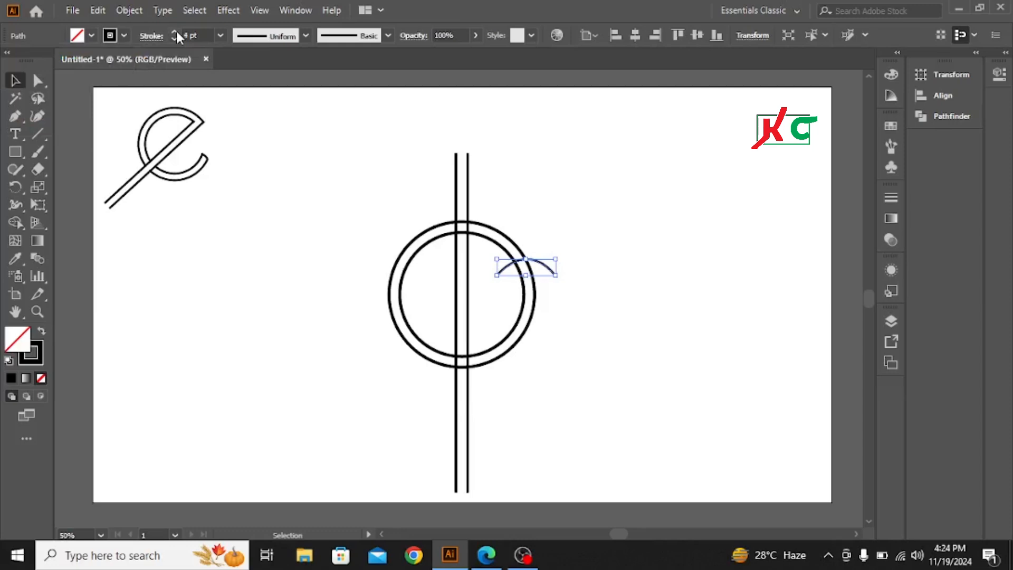
pyautogui.click(176, 30)
# Nudge the arc downward so it meets the circles' right edge
pyautogui.press('Down')
pyautogui.press('Down')
pyautogui.press('Down')
pyautogui.press('Down')
pyautogui.press('Down')
pyautogui.press('Down')
pyautogui.press('Down')
pyautogui.press('Down')
pyautogui.press('Down')
pyautogui.press('Down')
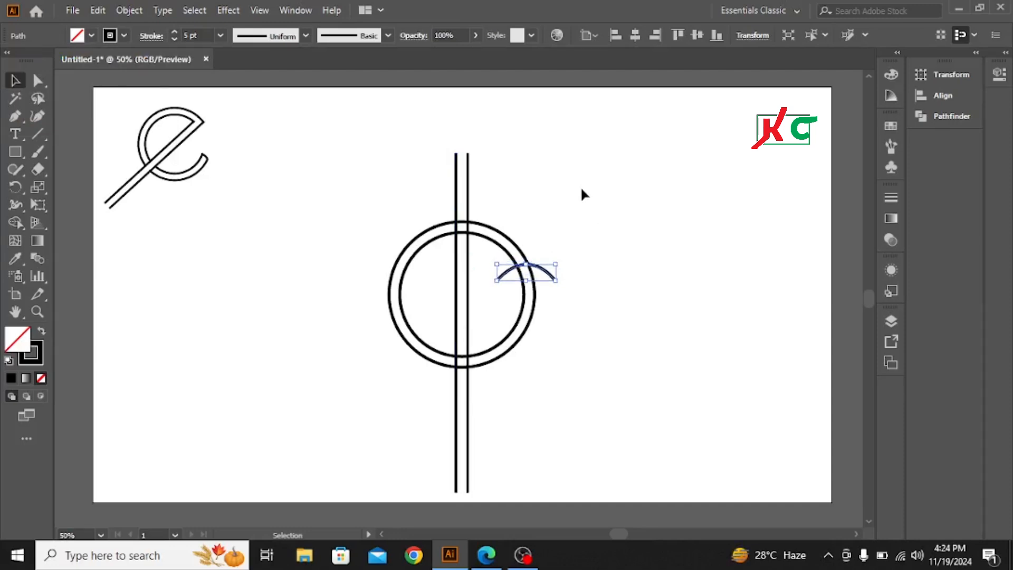
pyautogui.press('Down')
pyautogui.press('Down')
pyautogui.press('Down')
pyautogui.press('Down')
pyautogui.press('Down')
pyautogui.press('Down')
pyautogui.press('Down')
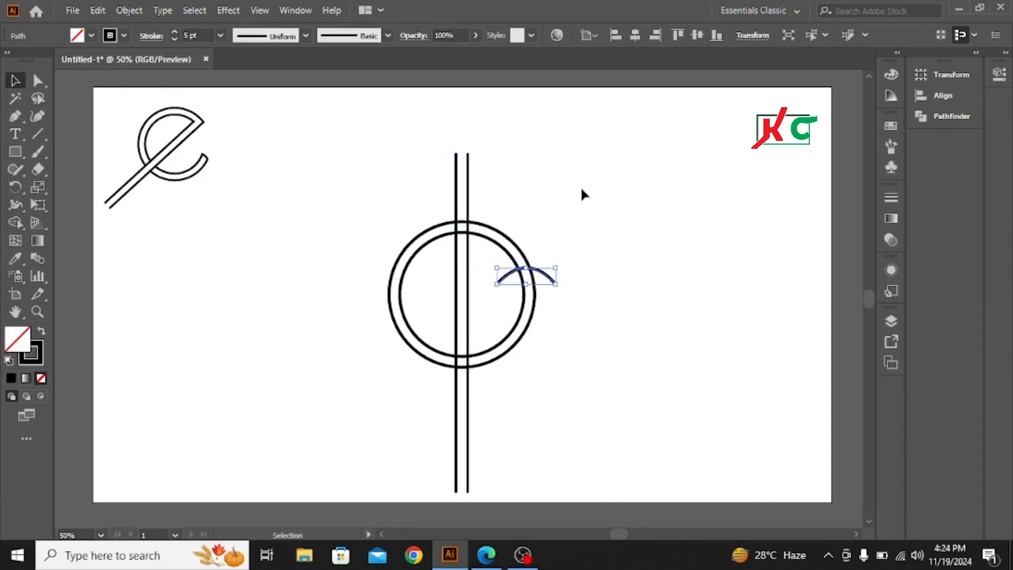
pyautogui.press('Down')
pyautogui.press('Down')
pyautogui.press('Down')
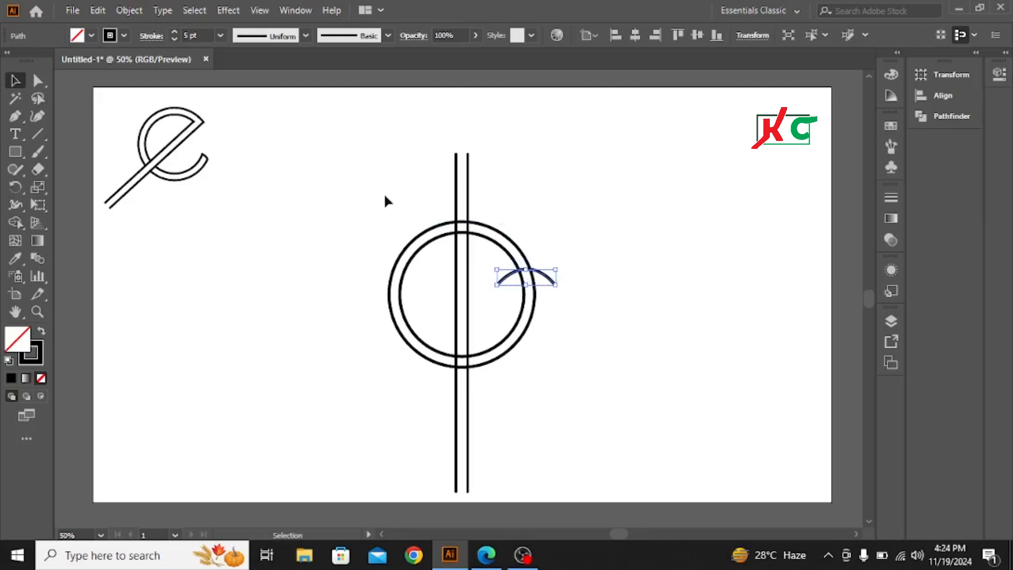
# Select all the logo parts and expand them into shapes
pyautogui.moveTo(354, 174); pyautogui.dragTo(606, 401)
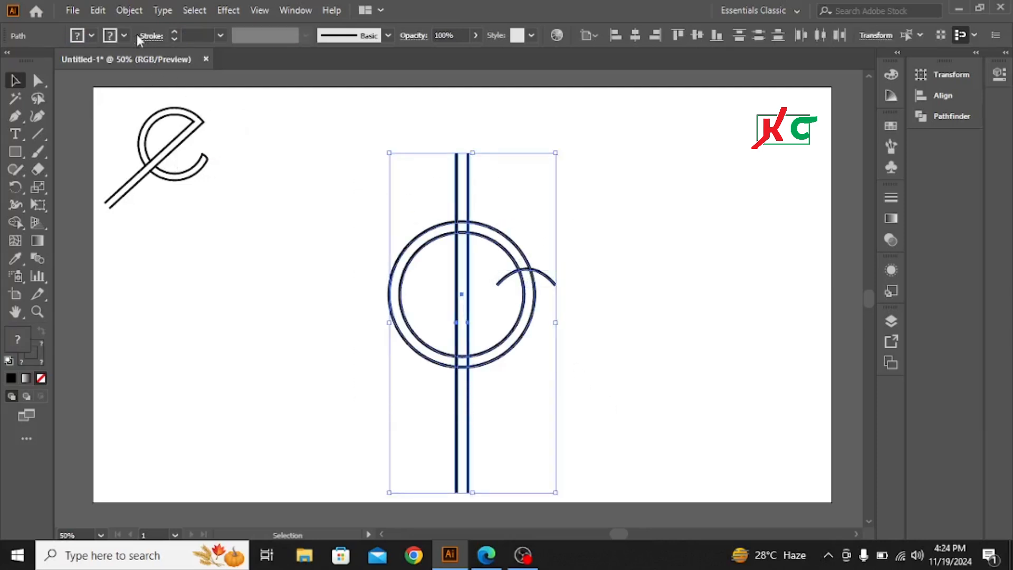
pyautogui.click(128, 10)
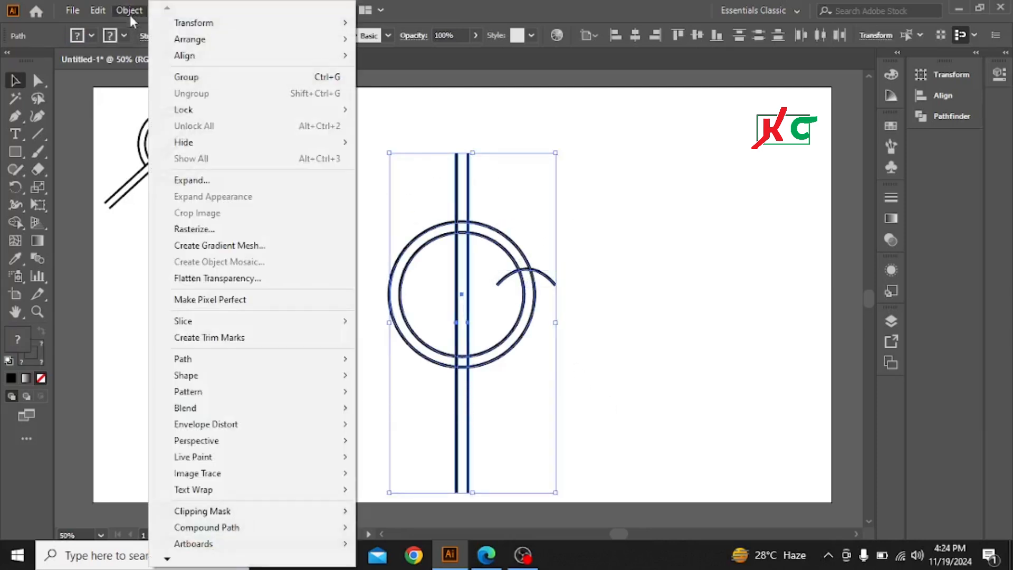
pyautogui.click(189, 181)
pyautogui.press('Return')
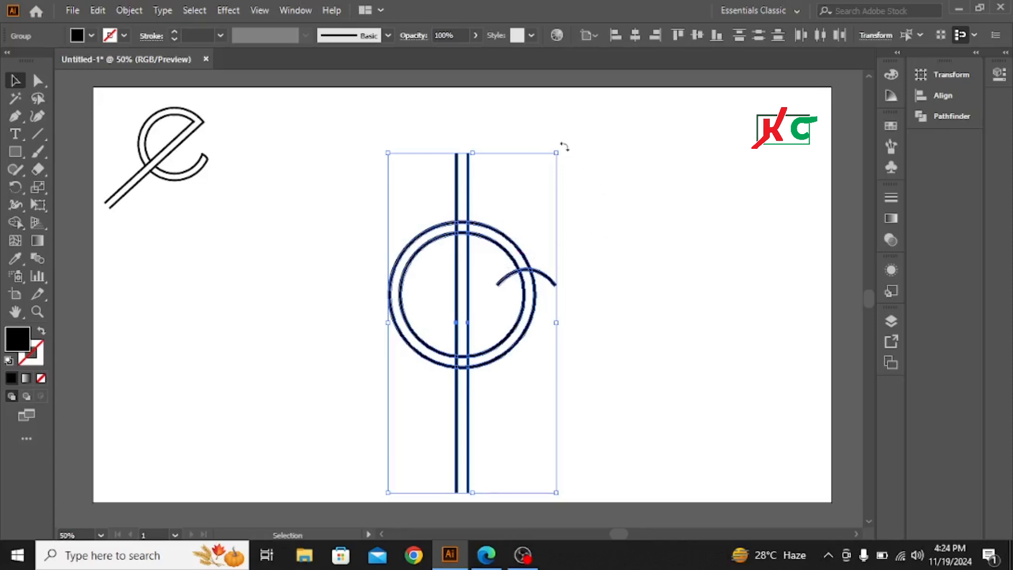
# Rotate the expanded group clockwise so the rectangles slant diagonally like the reference
pyautogui.moveTo(564, 147); pyautogui.dragTo(639, 208)
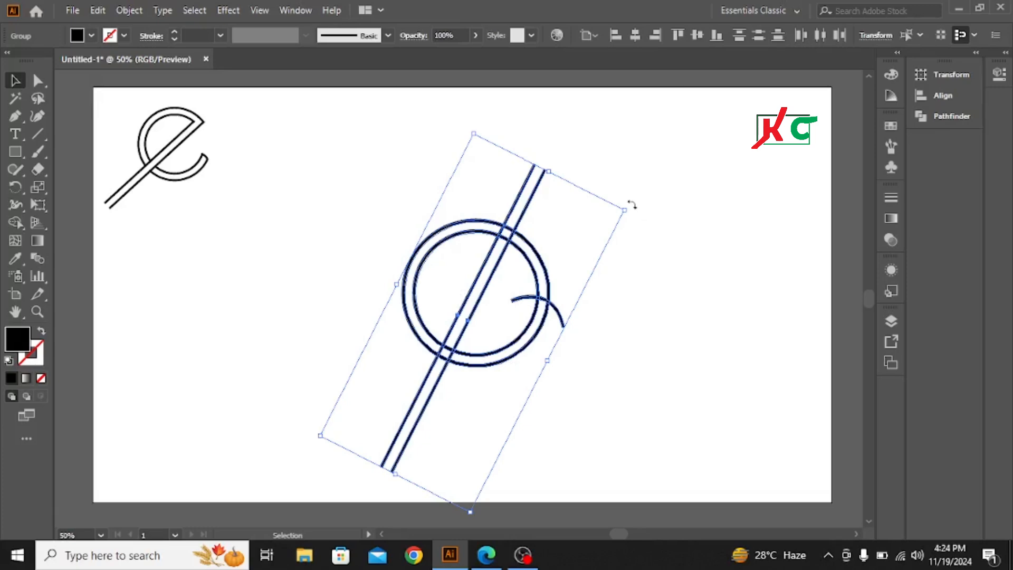
pyautogui.moveTo(632, 204); pyautogui.dragTo(651, 221)
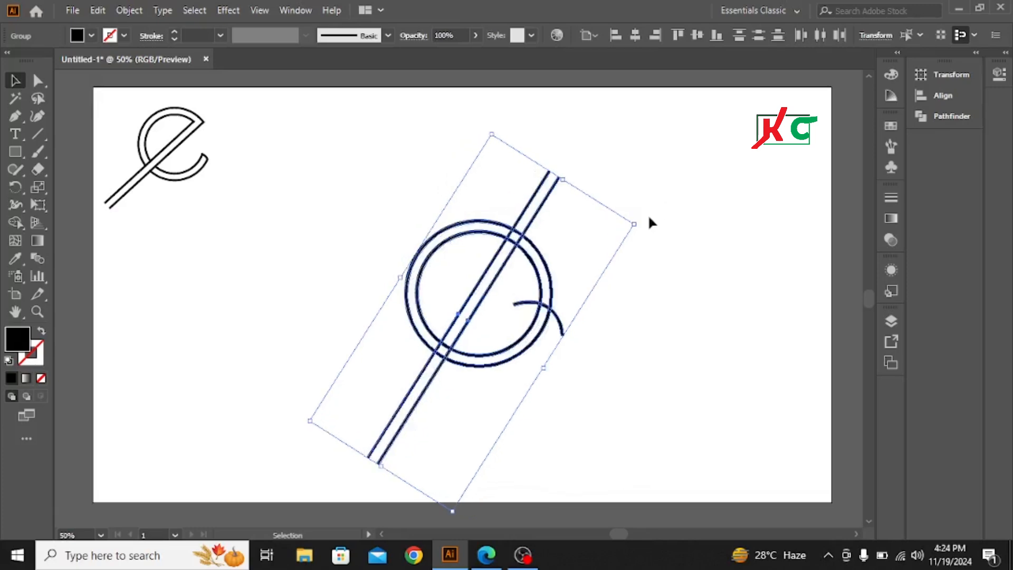
# With Shape Builder, delete the rectangles' upper ends and the circle segments inside the arc to open the e
pyautogui.click(18, 223)
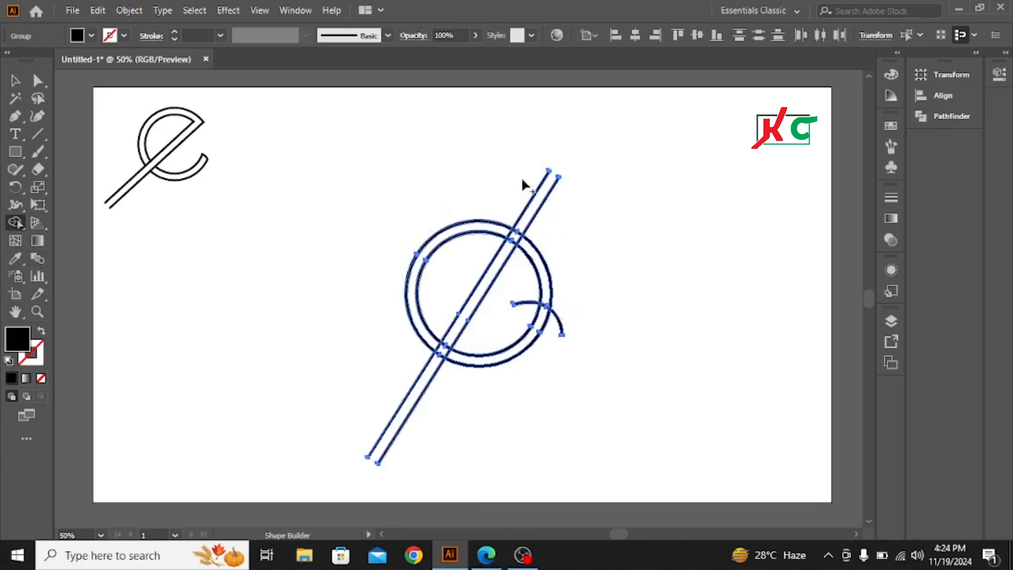
pyautogui.moveTo(544, 170); pyautogui.dragTo(640, 246)
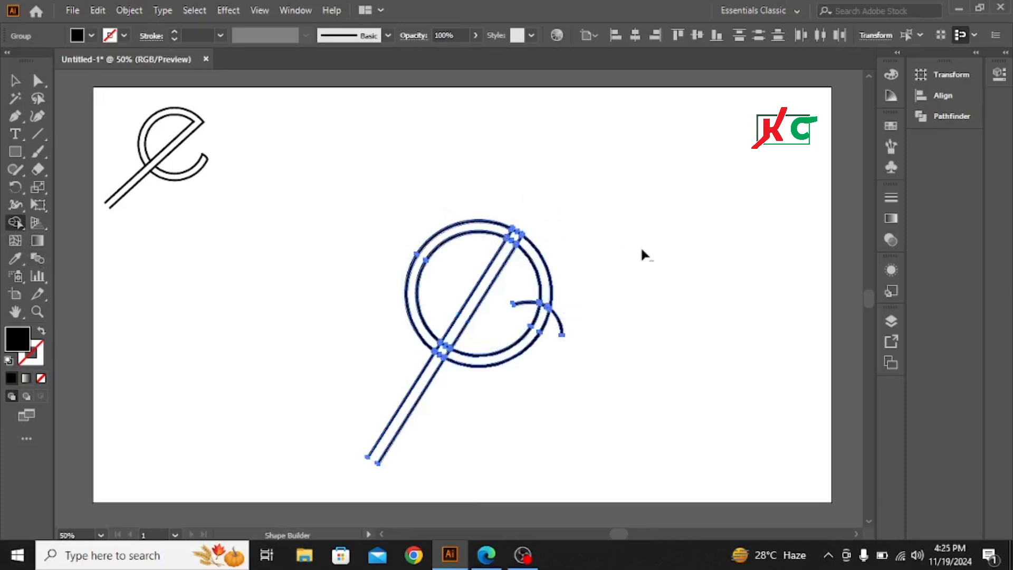
pyautogui.moveTo(529, 274)
pyautogui.mouseDown()
pyautogui.moveTo(584, 255)
pyautogui.moveTo(586, 280)
pyautogui.moveTo(557, 334)
pyautogui.mouseUp()
pyautogui.moveTo(537, 275); pyautogui.dragTo(525, 309)
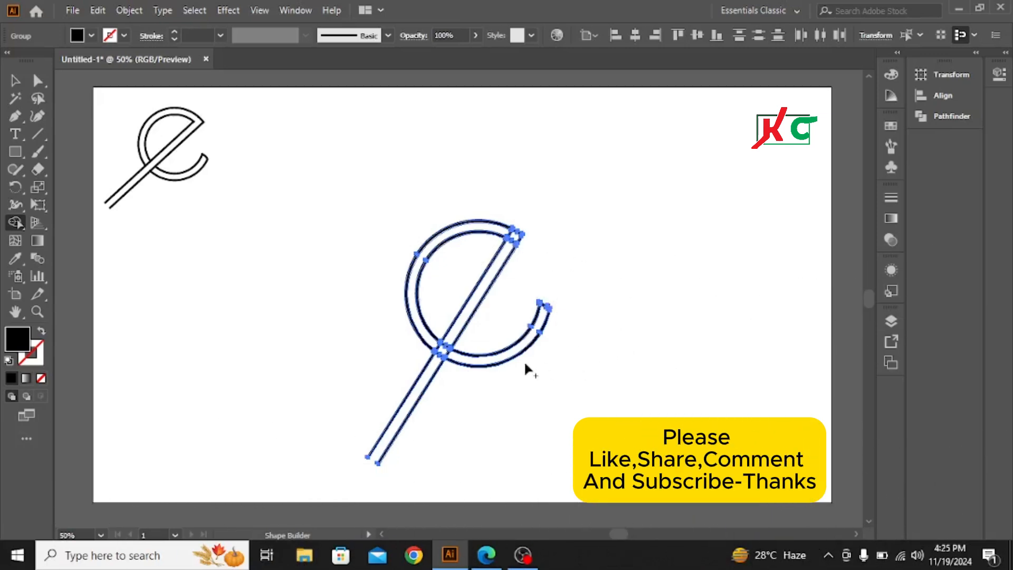
# With Shape Builder, remove the strip between the two rectangles inside the circles, then deselect
pyautogui.scroll(2, 479, 305)
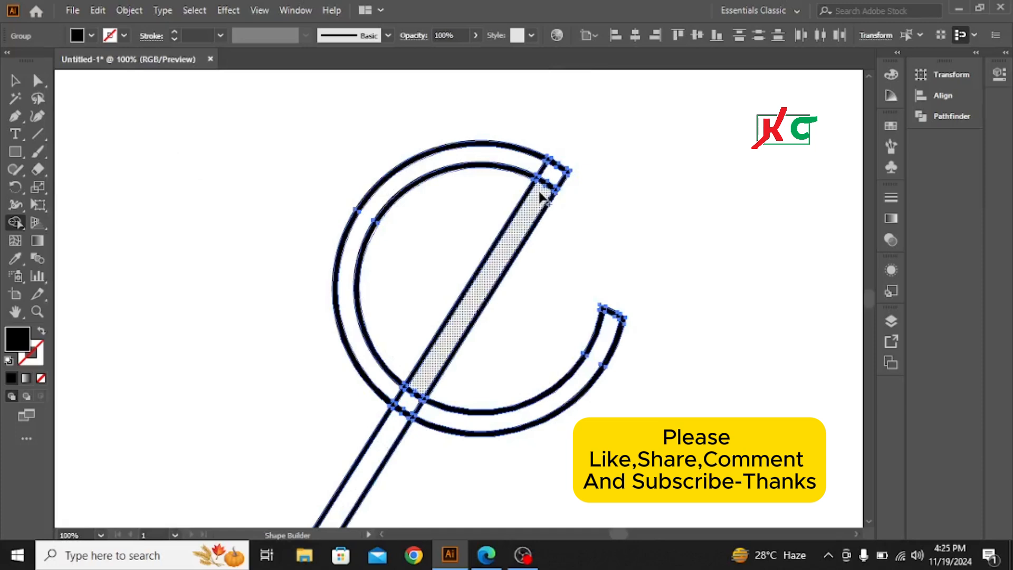
pyautogui.moveTo(540, 192)
pyautogui.mouseDown()
pyautogui.moveTo(548, 175)
pyautogui.moveTo(533, 165)
pyautogui.moveTo(525, 253)
pyautogui.mouseUp()
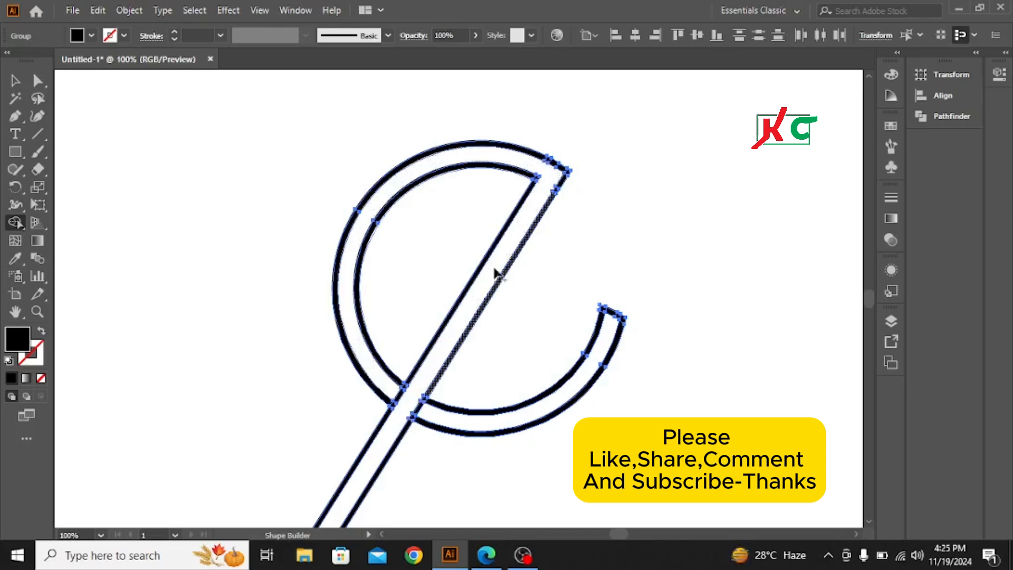
pyautogui.click(17, 82)
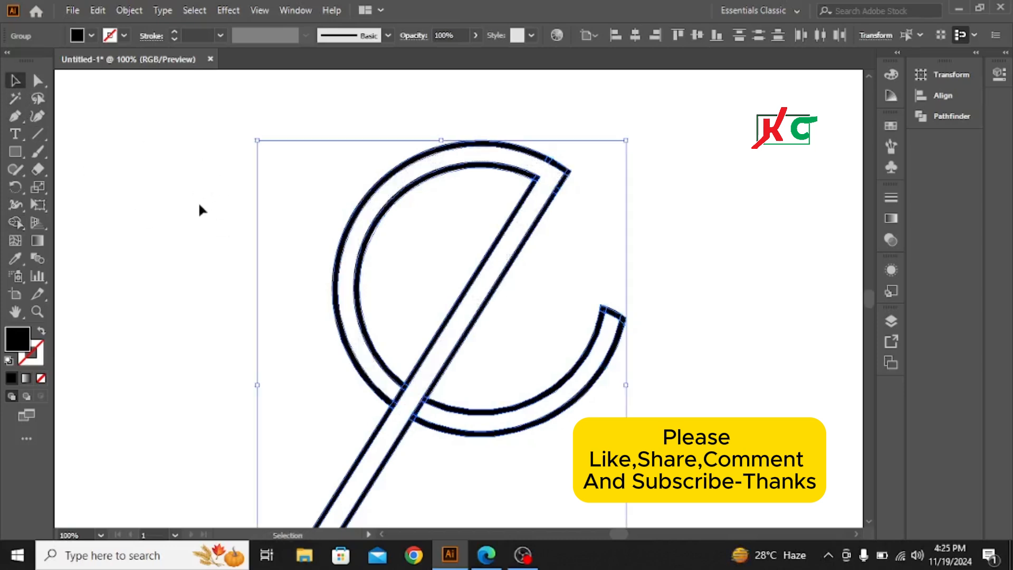
pyautogui.scroll(-2, 475, 272)
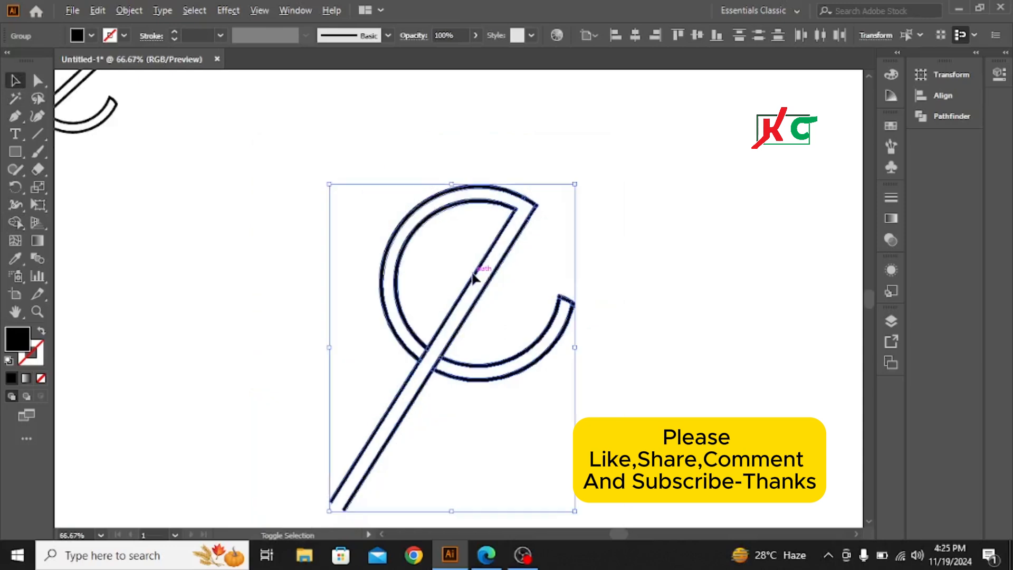
pyautogui.scroll(1, 646, 256)
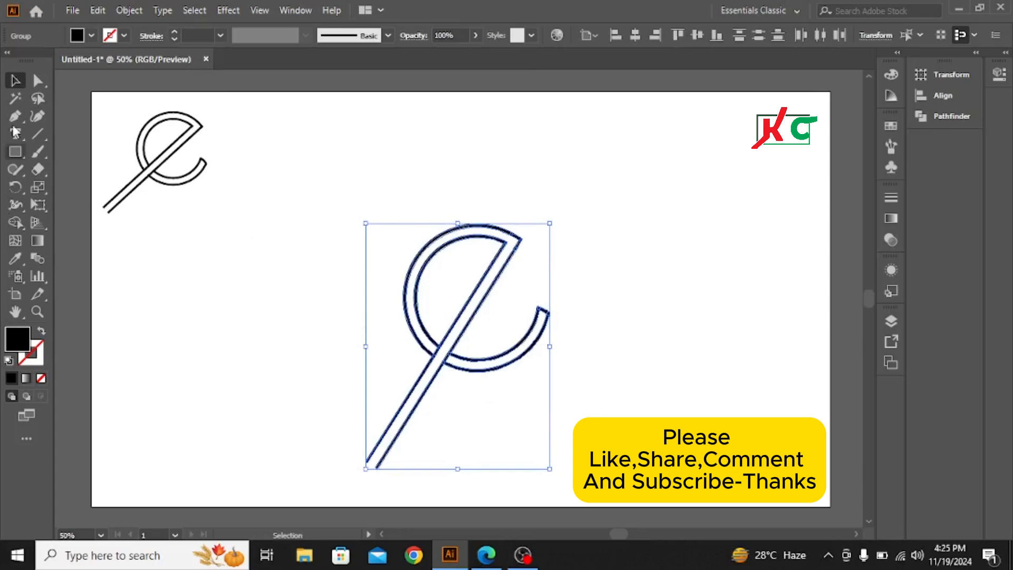
pyautogui.click(265, 314)
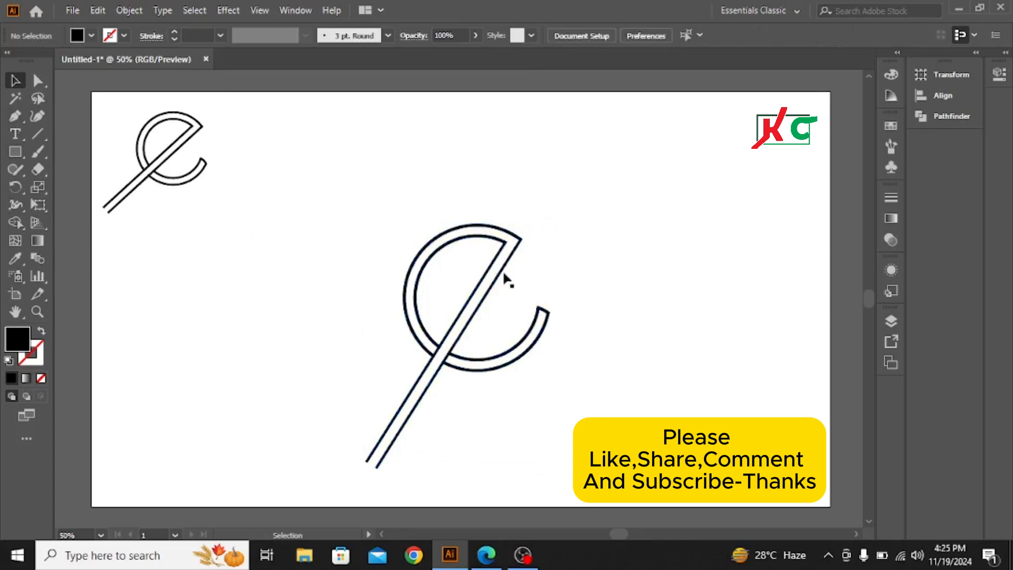
# Move the small reference lettermark down beside the logo for comparison, then deselect it
pyautogui.moveTo(100, 113); pyautogui.dragTo(267, 208)
pyautogui.moveTo(180, 158); pyautogui.dragTo(274, 275)
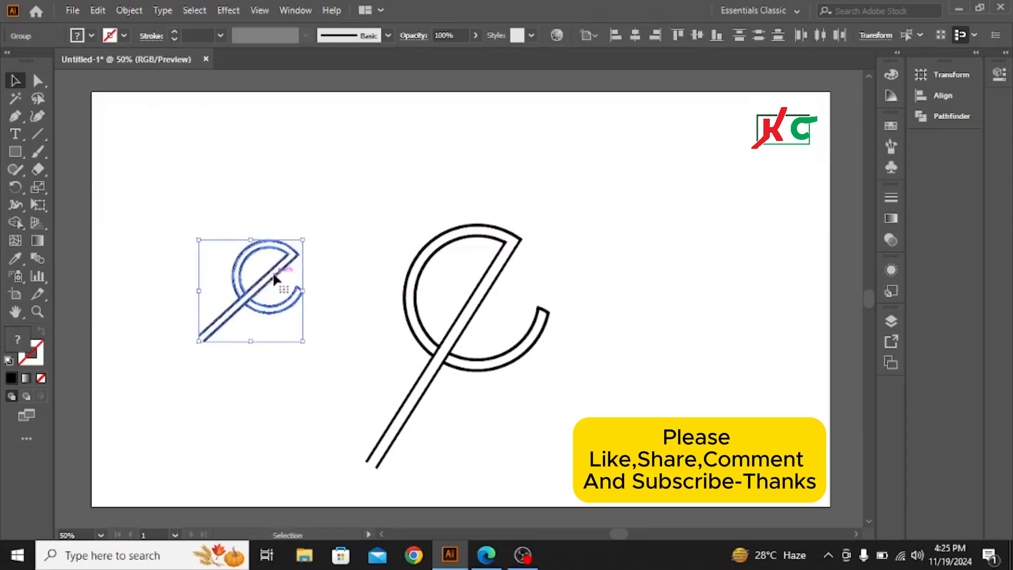
pyautogui.click(667, 325)
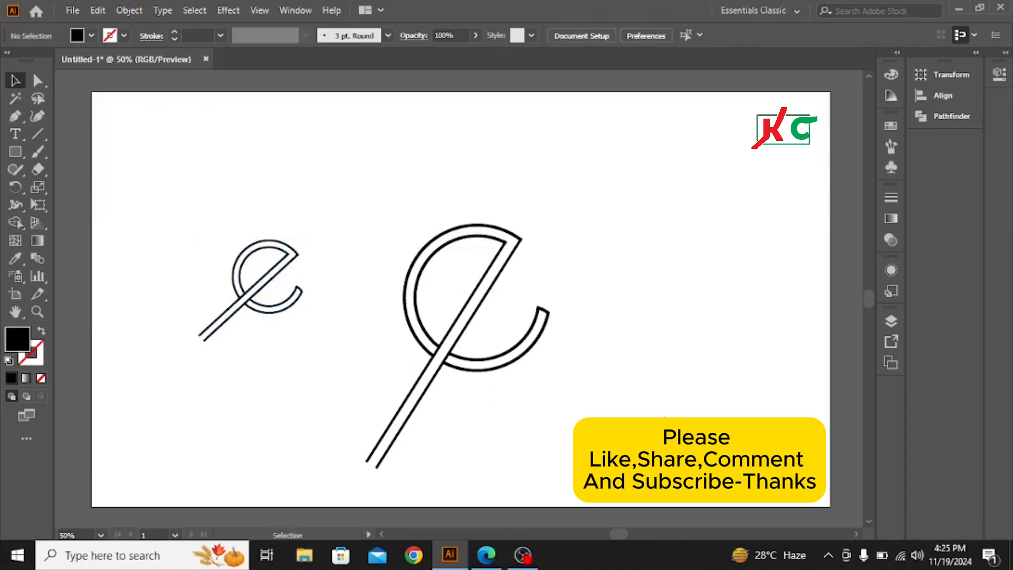
# Rotate the logo further clockwise so its rectangles match the reference's slant, then deselect
pyautogui.moveTo(413, 182); pyautogui.dragTo(599, 344)
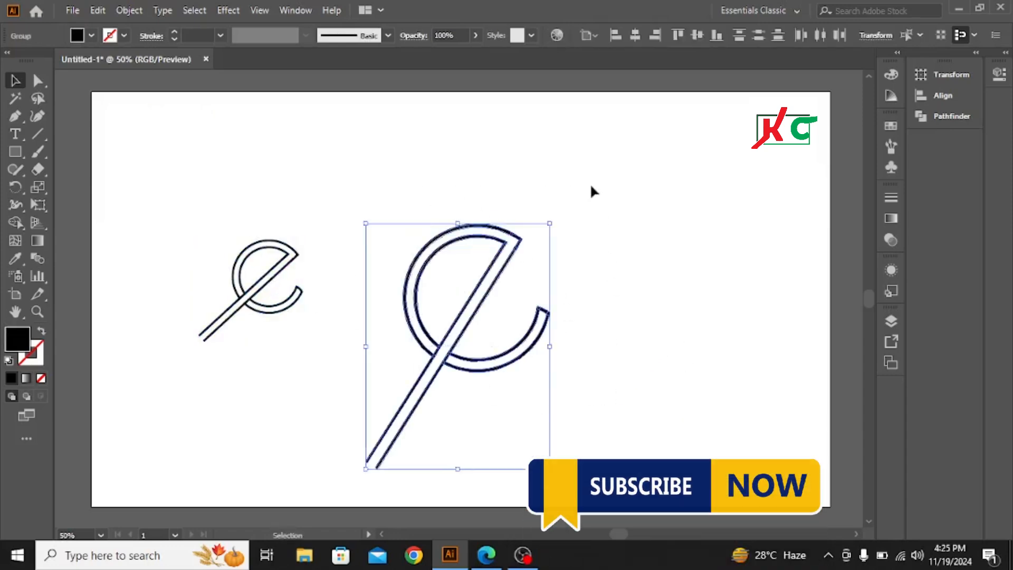
pyautogui.moveTo(554, 220); pyautogui.dragTo(596, 246)
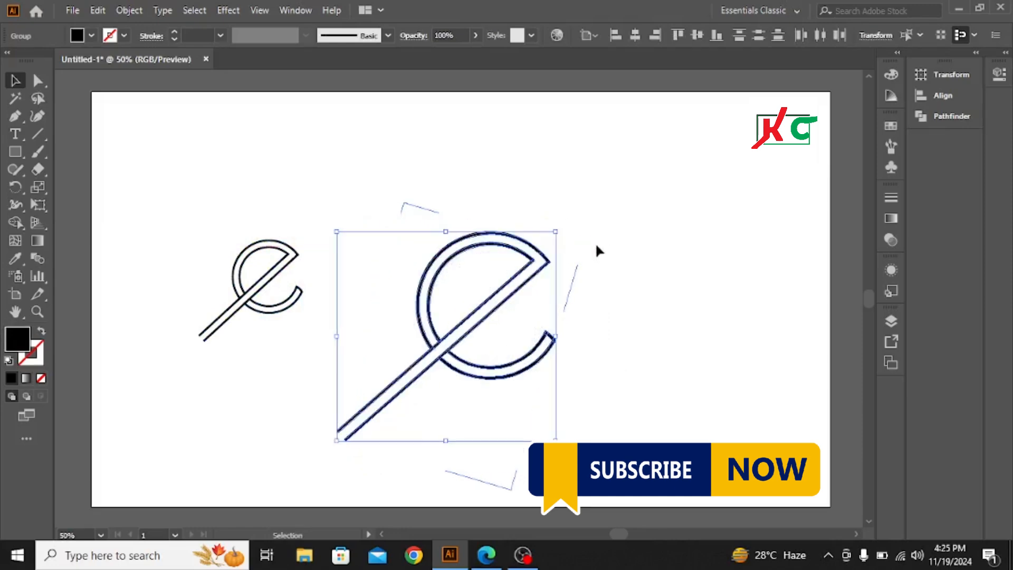
pyautogui.click(626, 217)
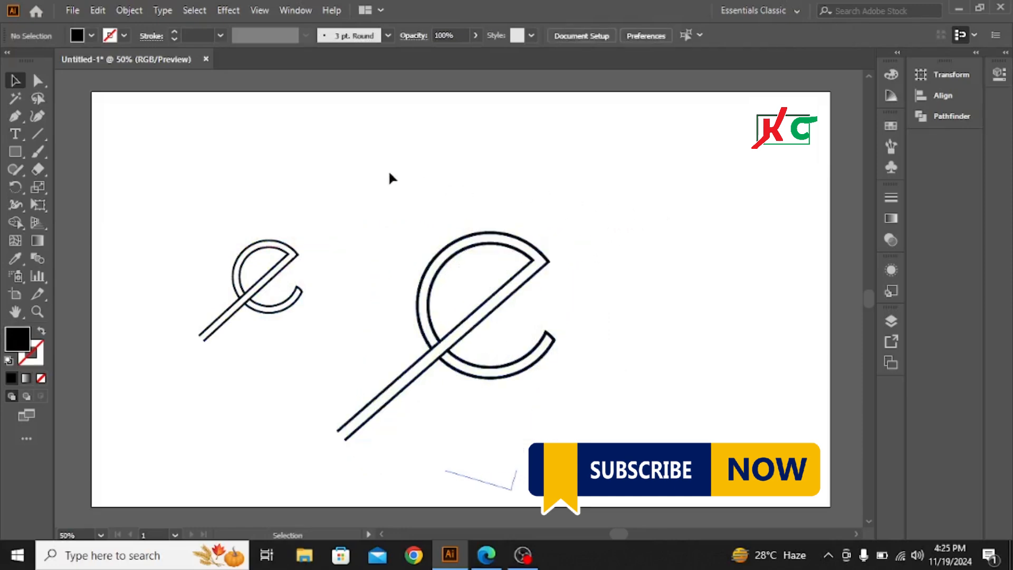
# Select the small reference lettermark and delete it
pyautogui.moveTo(405, 254); pyautogui.dragTo(406, 254)
pyautogui.moveTo(174, 229); pyautogui.dragTo(319, 331)
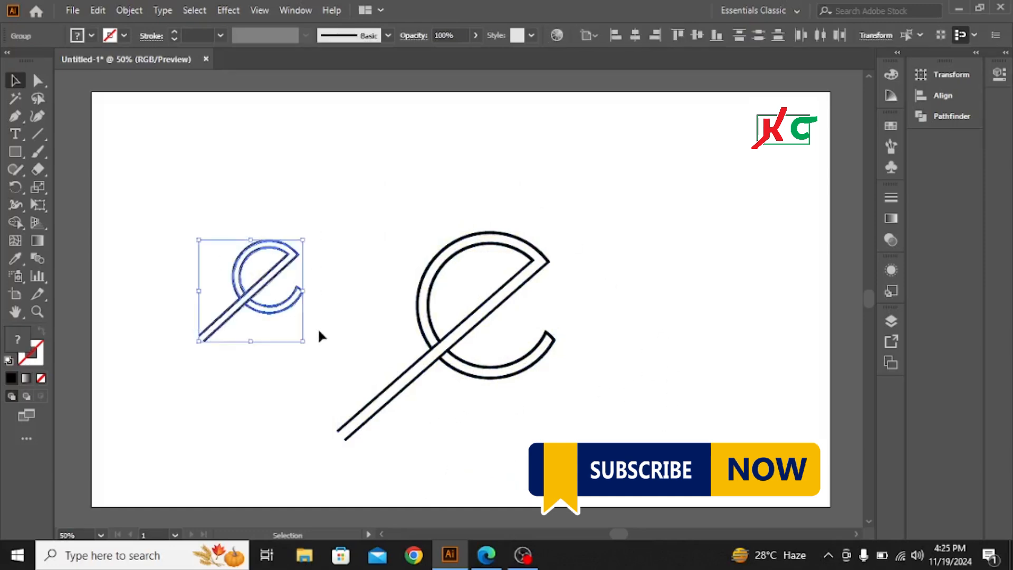
pyautogui.press('Delete')
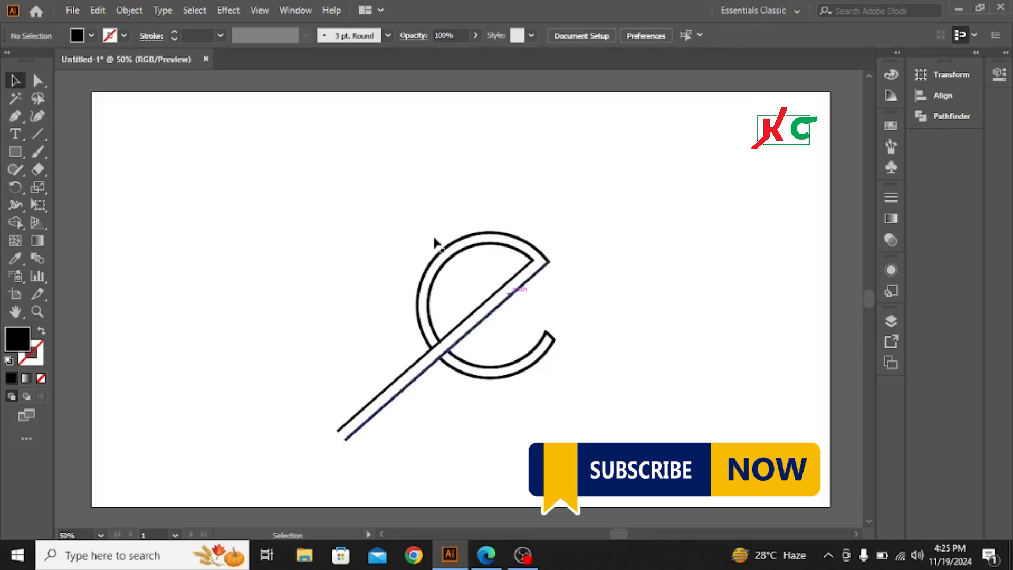
# Scale the whole logo up slightly from its lower corner, then deselect
pyautogui.moveTo(386, 219); pyautogui.dragTo(574, 373)
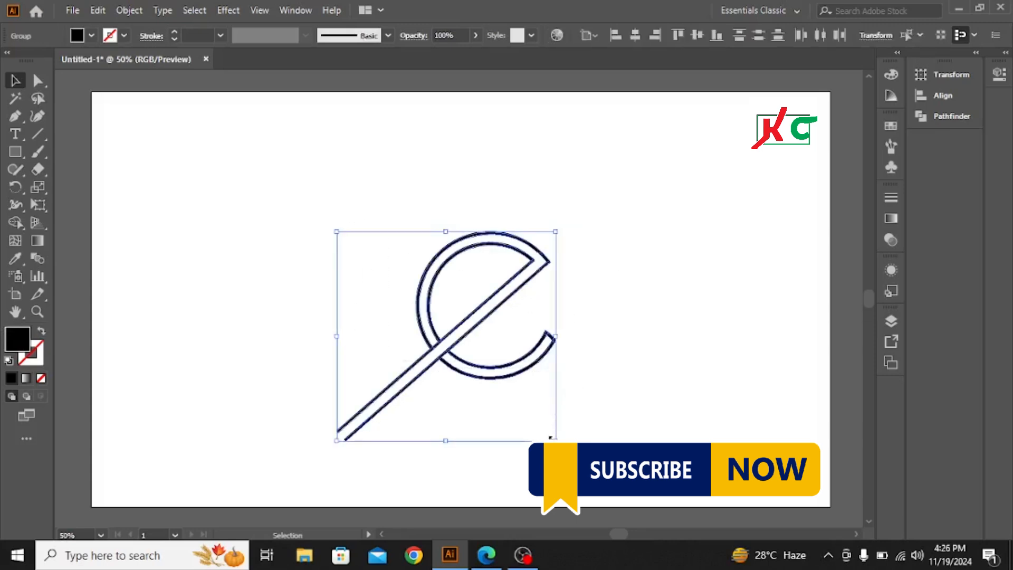
pyautogui.moveTo(551, 438); pyautogui.dragTo(577, 462)
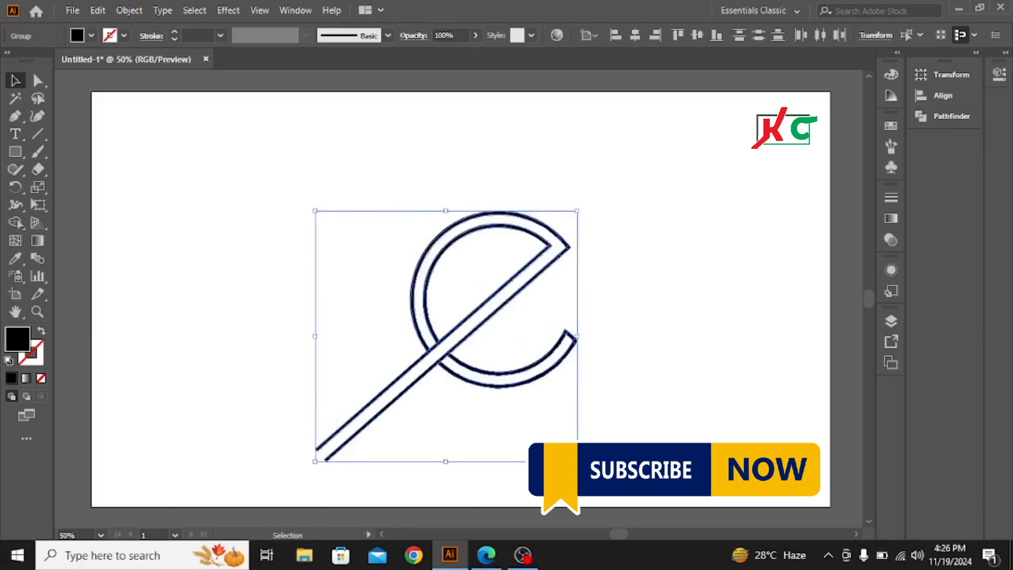
pyautogui.click(681, 283)
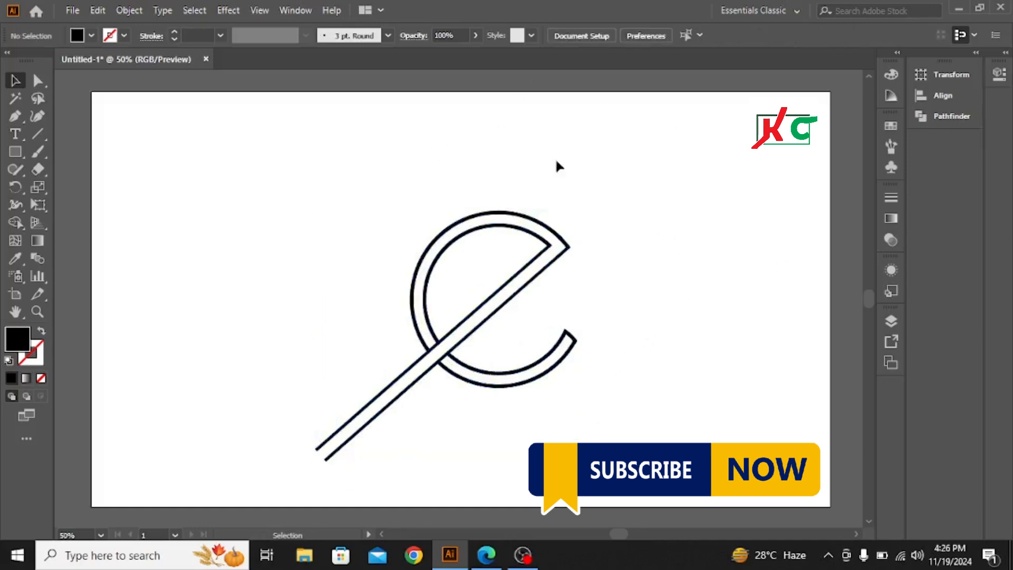